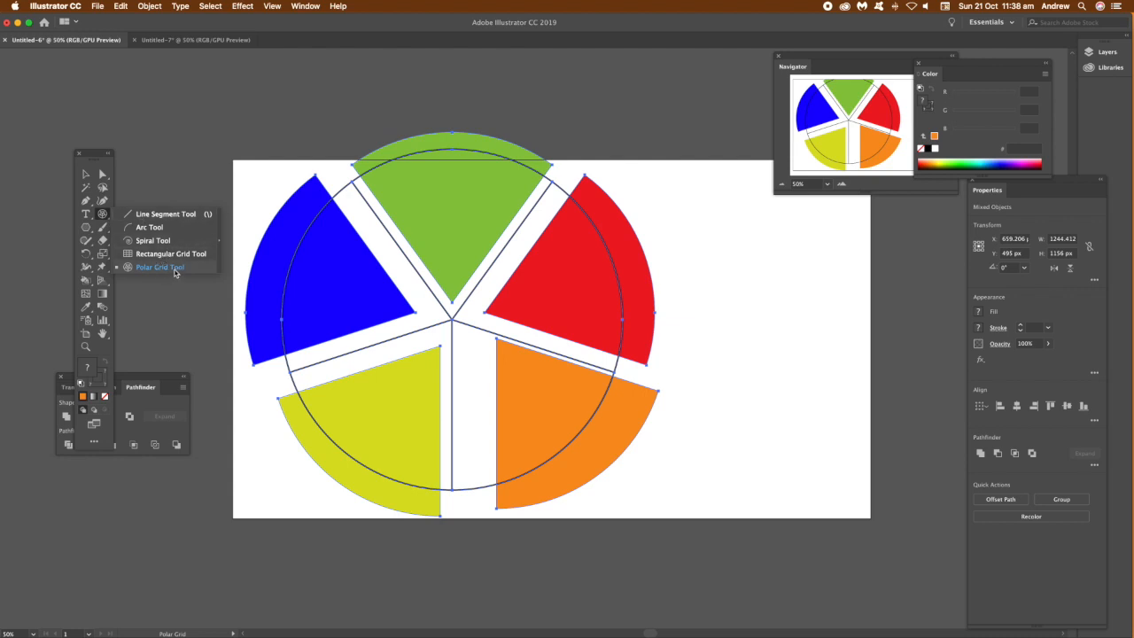
Step: Move the existing colour wheel artwork to the upper-left corner, partly off the artboard
left_click(197, 270)
left_click(86, 176)
left_click_drag(246, 134, 474, 345)
left_click_drag(527, 385, 176, 105)
left_click(352, 197)
Step: Draw a filled polar grid about 852 by 812 px with 12 radial dividers on the artboard
left_click(104, 215)
left_click_drag(443, 243, 726, 514)
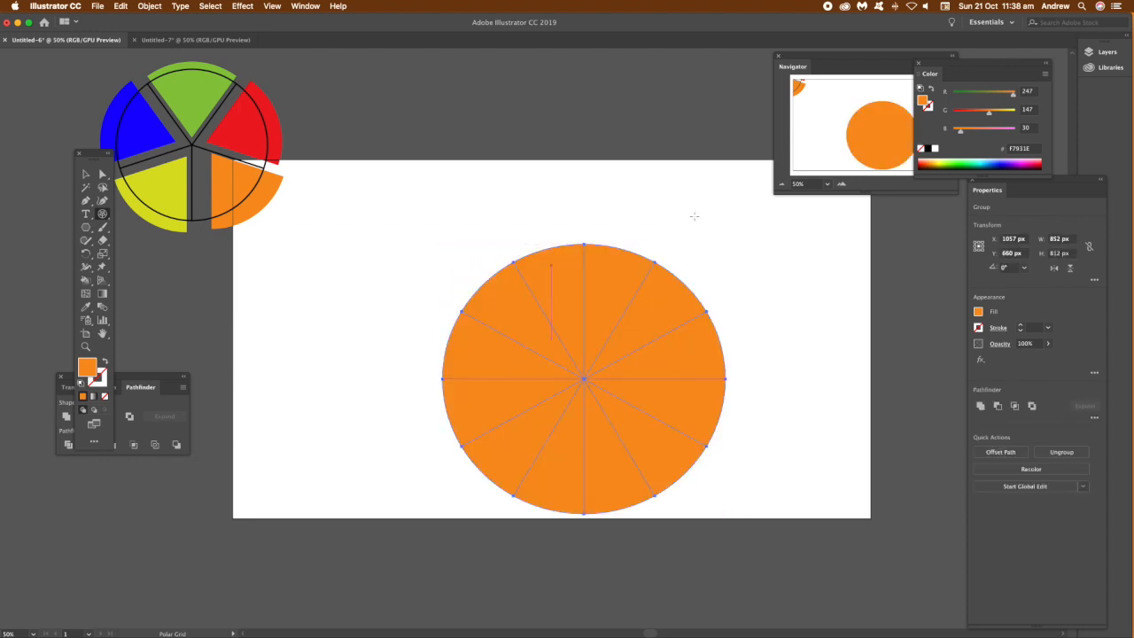
double_click(102, 215)
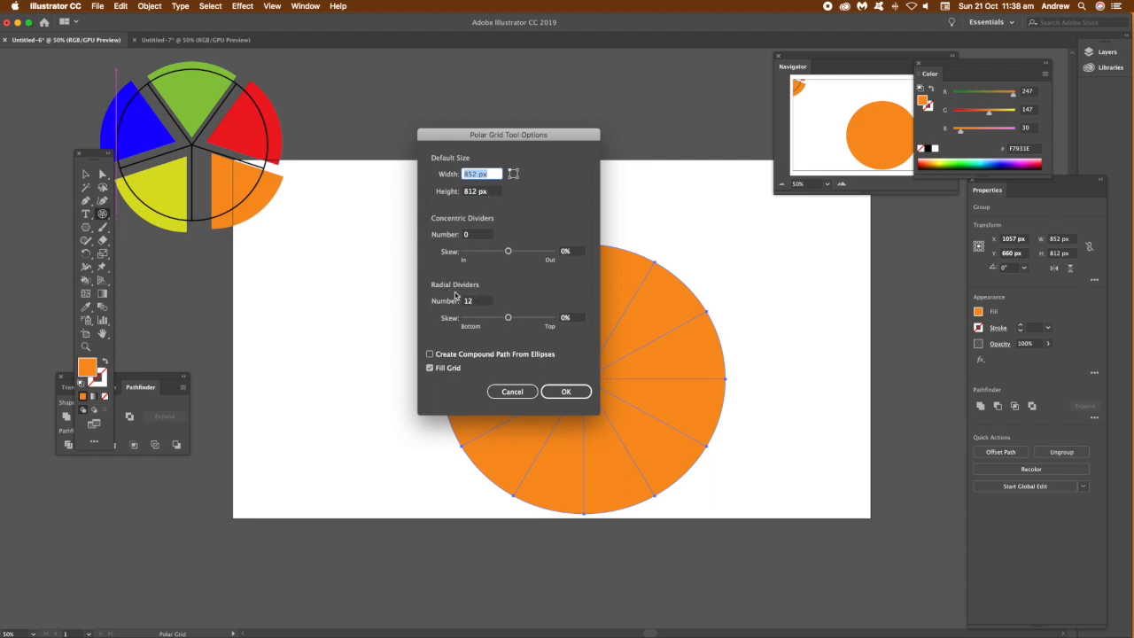
left_click(543, 392)
Step: Set the polar grid's stroke weight to 4 pt
left_click(1047, 330)
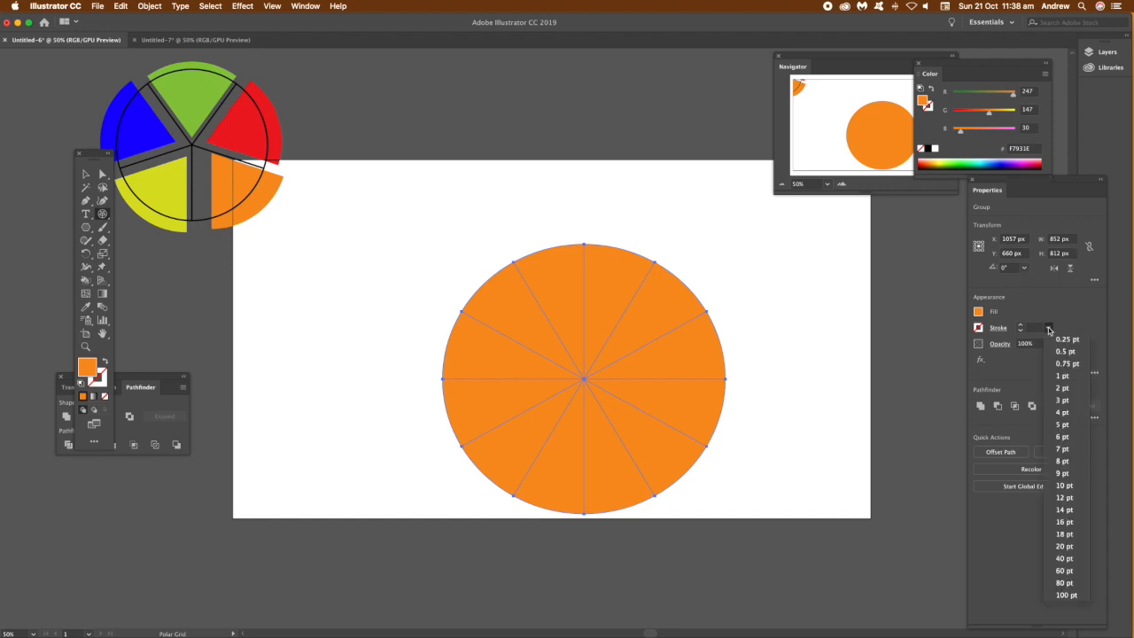
left_click(1061, 412)
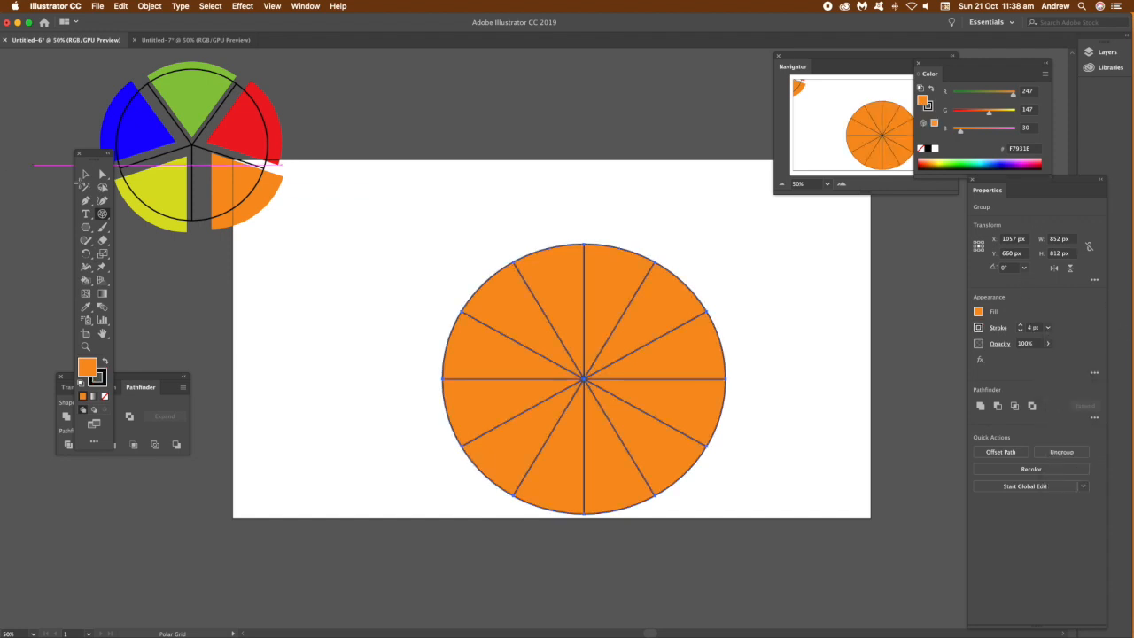
Step: Scale the orange polar grid down and move it beside the colour wheel above the artboard
left_click(86, 175)
left_click_drag(640, 355, 579, 220)
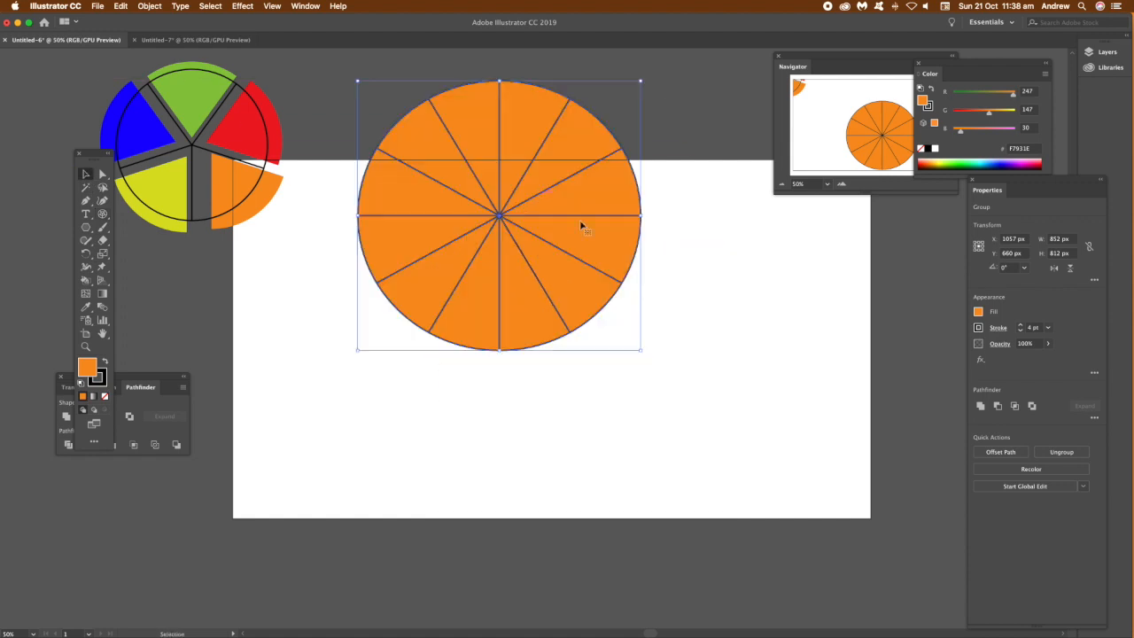
left_click_drag(641, 351, 567, 238)
left_click_drag(496, 173, 454, 158)
left_click(577, 231)
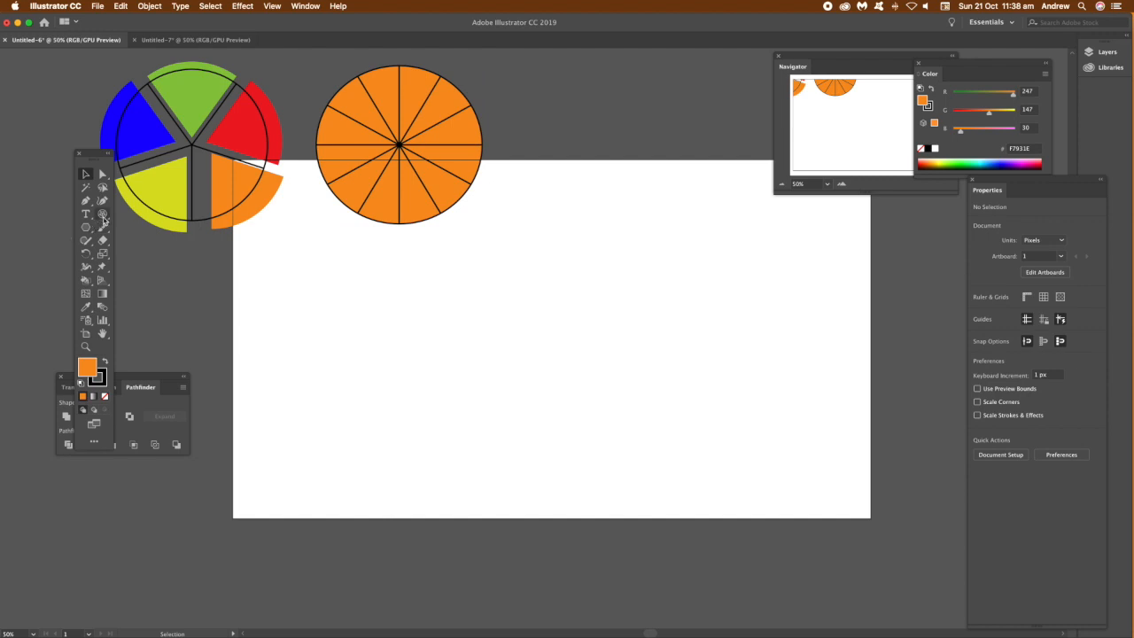
Step: Set the Polar Grid tool to 5 radial dividers without fill grid, and draw a grid about 944 by 967 px
double_click(102, 215)
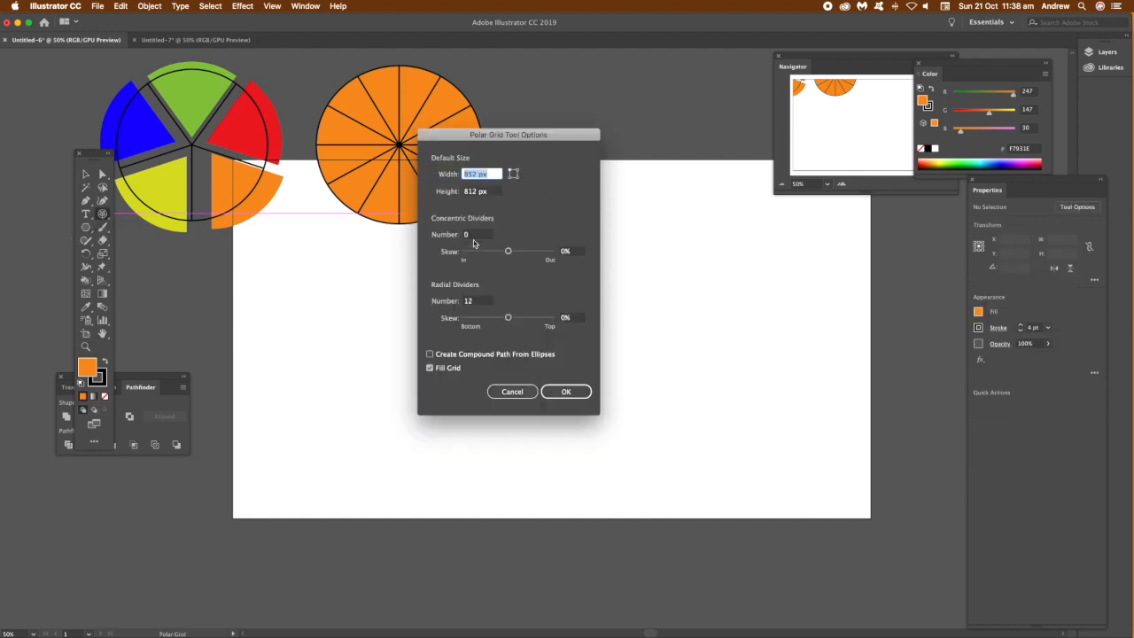
left_click(480, 302)
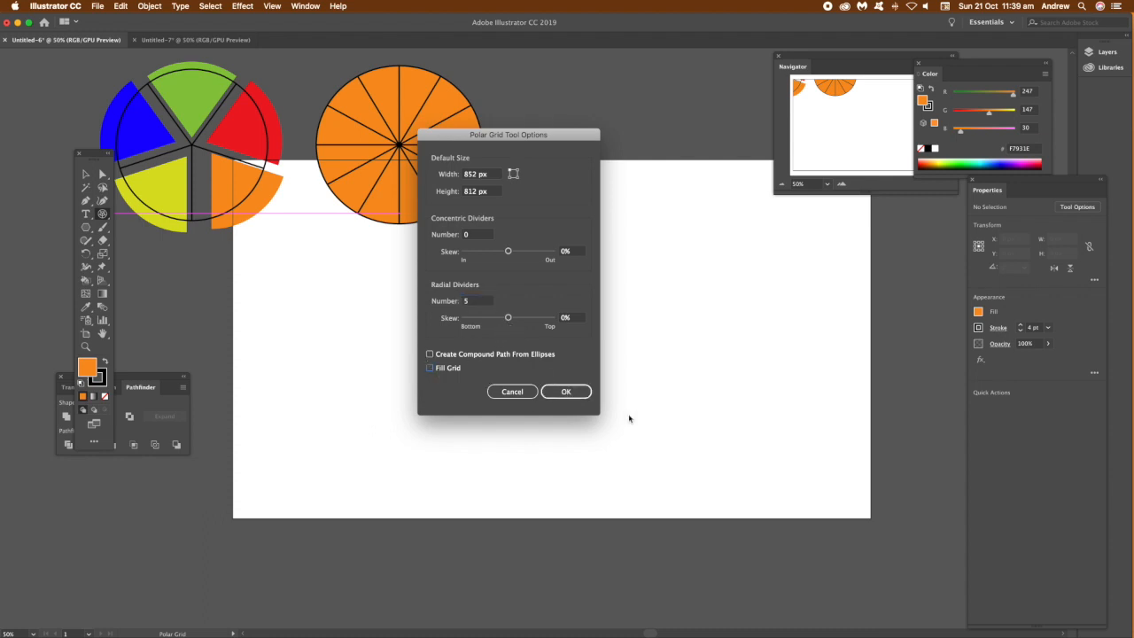
left_click(566, 392)
left_click_drag(511, 189, 825, 512)
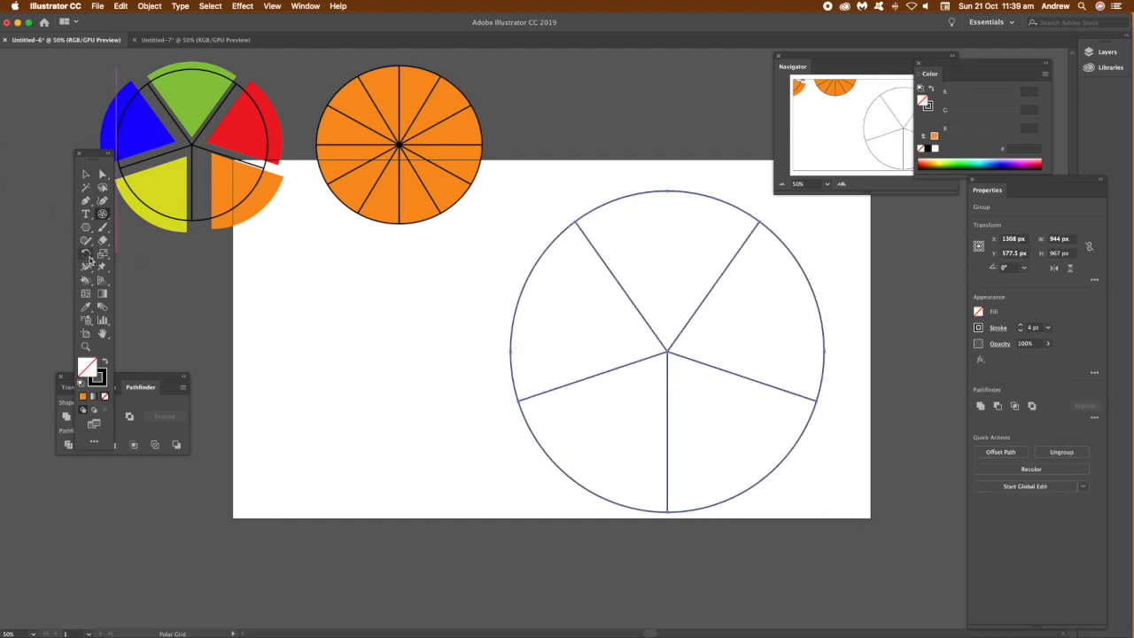
Step: With the Live Paint Bucket, fill the upper-left segment bright green and the upper-right segment magenta
mouse_move(86, 280)
left_mouse_down()
mouse_move(133, 282)
mouse_move(139, 293)
left_mouse_up()
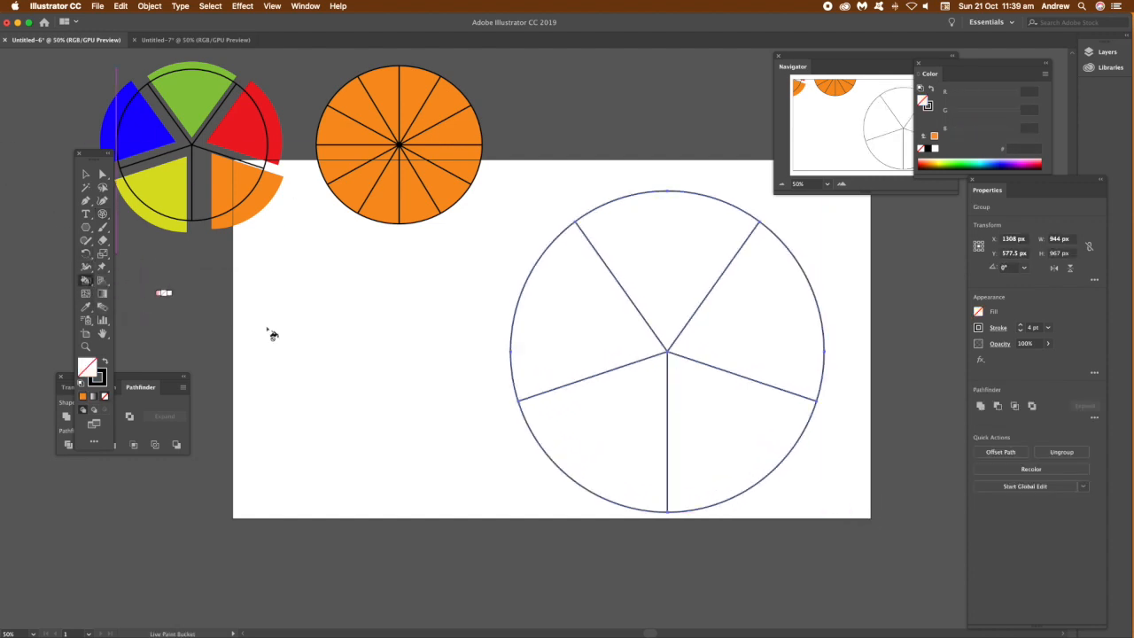
key("Right")
key("Right")
key("Right")
key("Right")
key("Right")
key("Right")
left_click(570, 329)
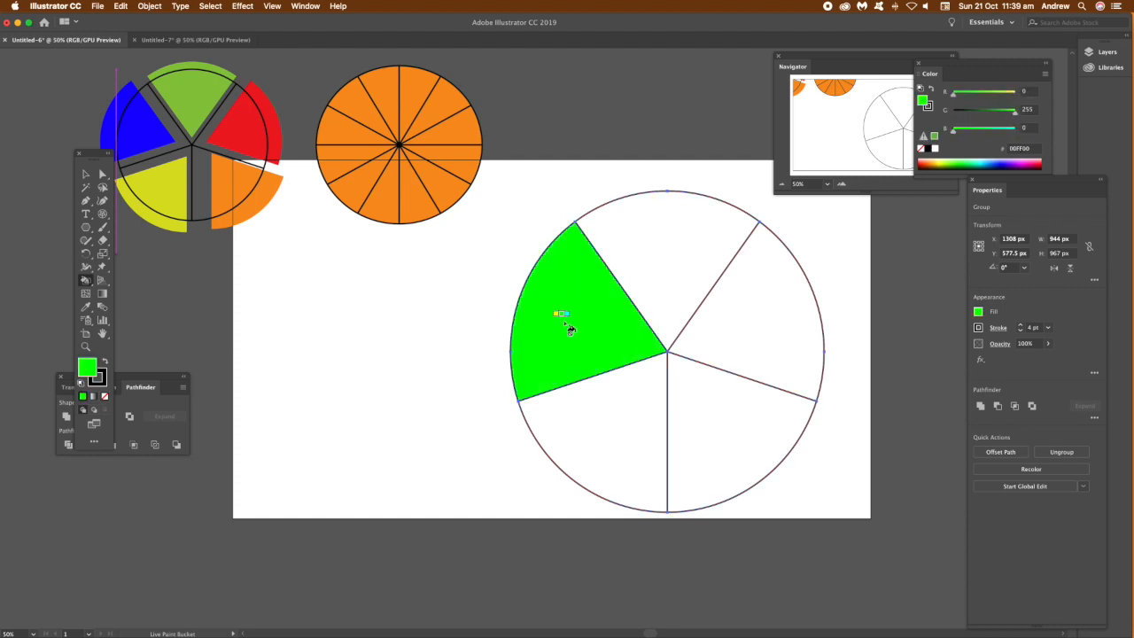
key("Right")
key("Right")
key("Right")
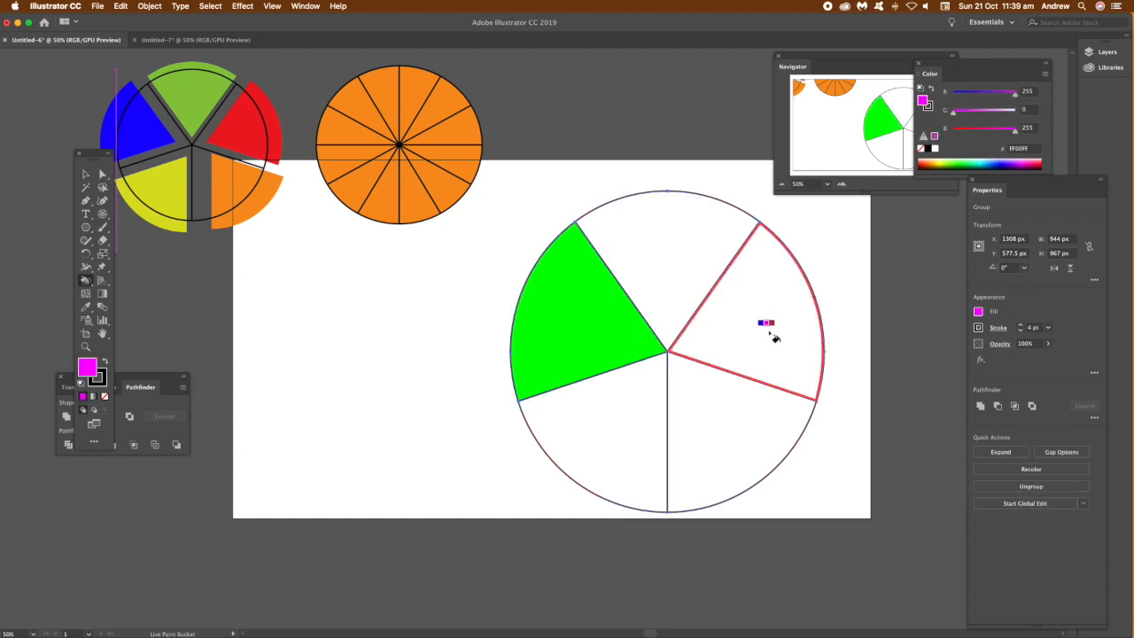
left_click(773, 336)
Step: Fill the remaining segments red-orange, yellow and dark green with the Live Paint Bucket
key("Right")
key("Right")
left_click(716, 434)
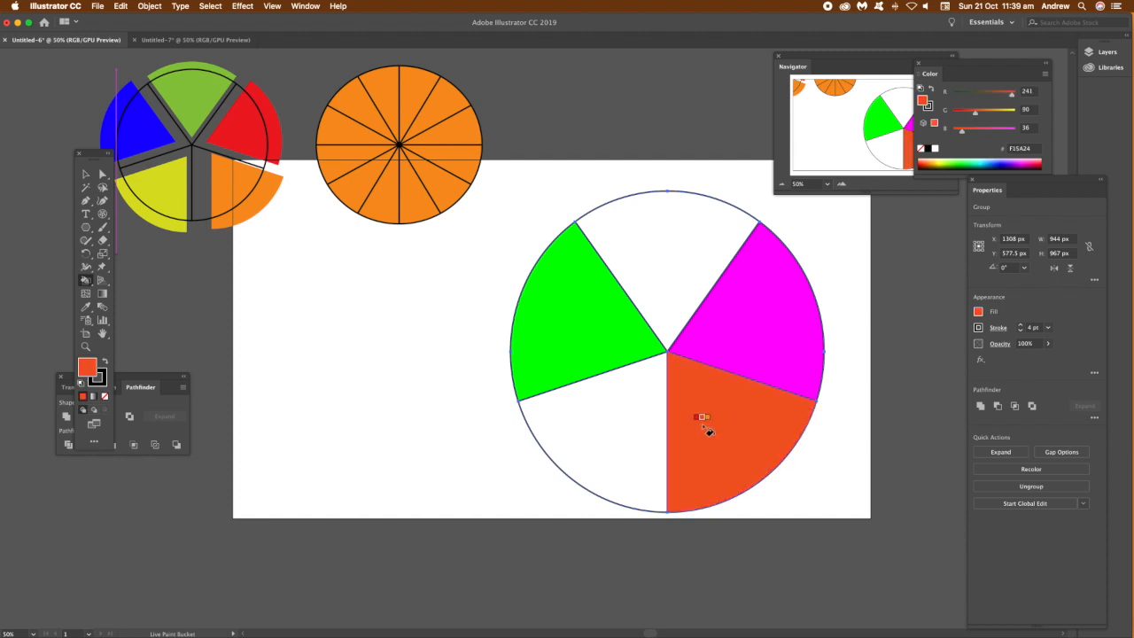
key("Right")
key("Right")
key("Right")
left_click(636, 417)
key("Right")
key("Right")
key("Right")
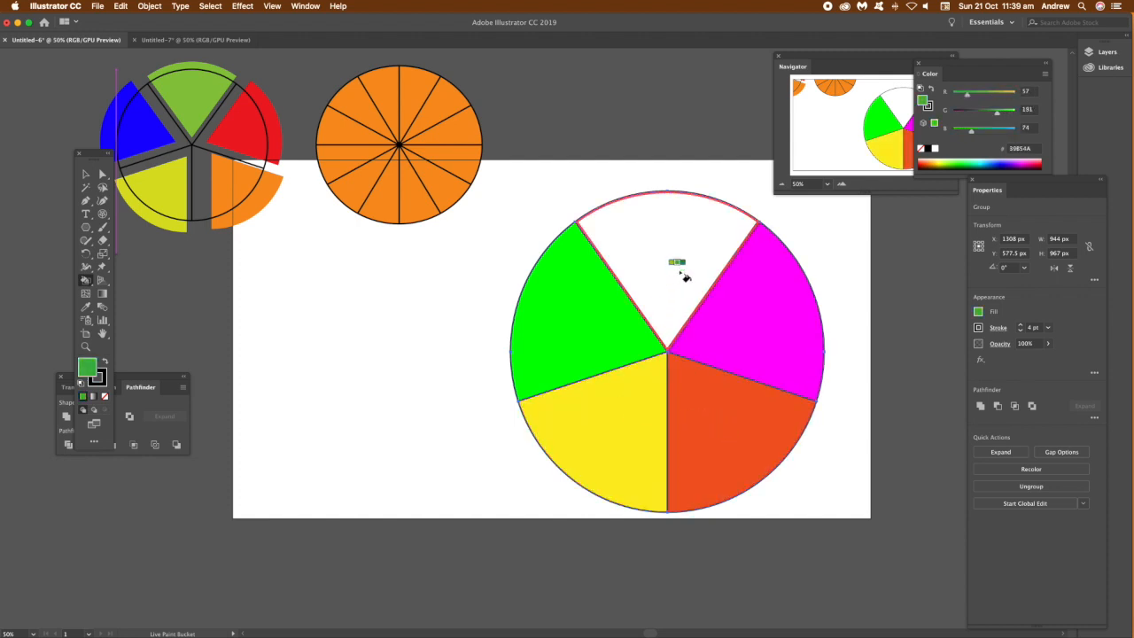
left_click(684, 277)
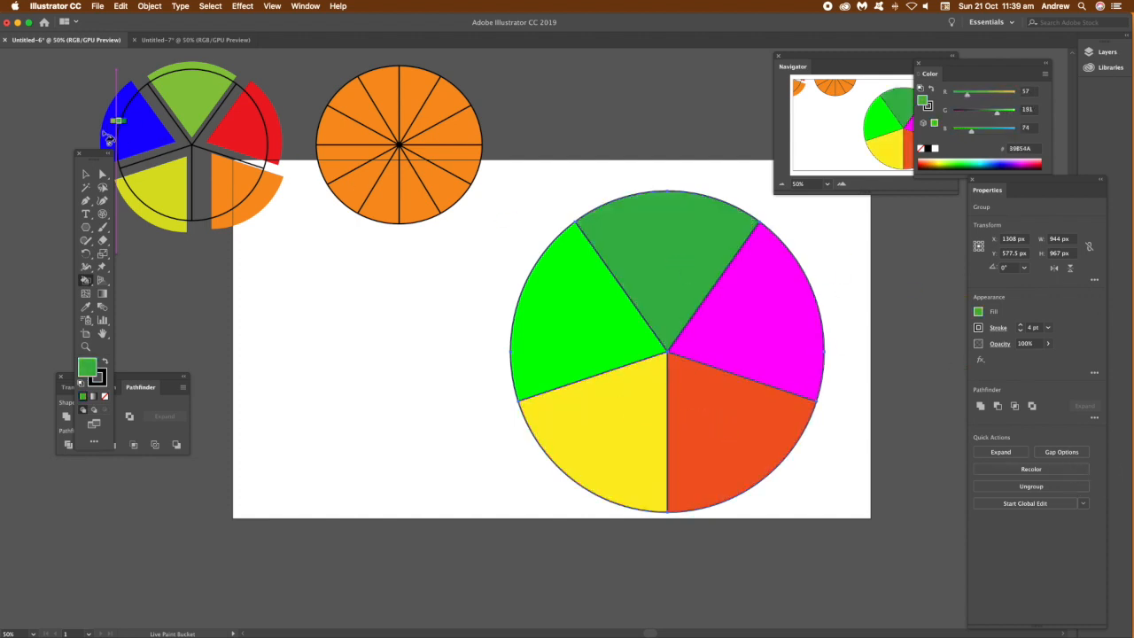
Step: Duplicate the grid outline and scale the copy to about 644 by 637 px, centred inside the coloured wheel
left_click(85, 177)
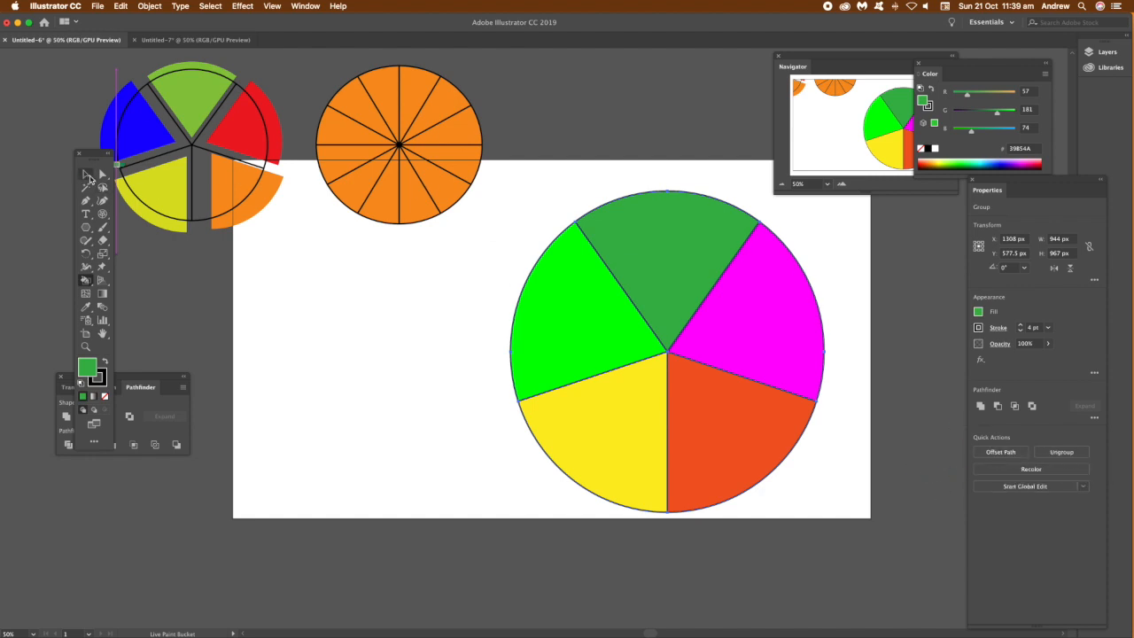
left_click(87, 177)
left_click(712, 324)
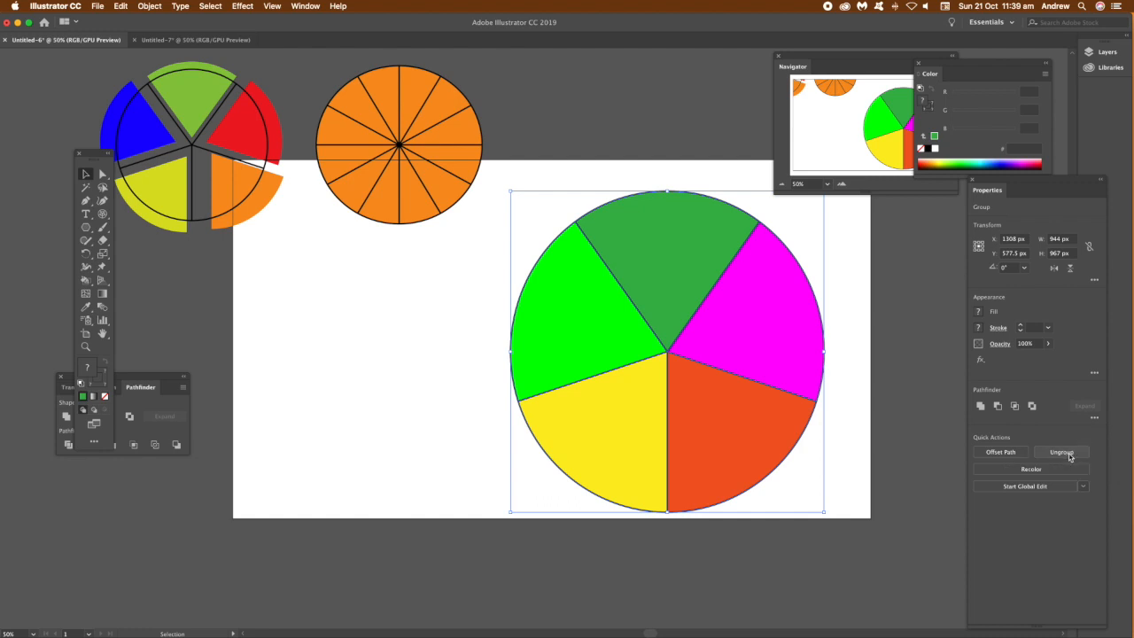
left_click_drag(656, 233, 748, 256)
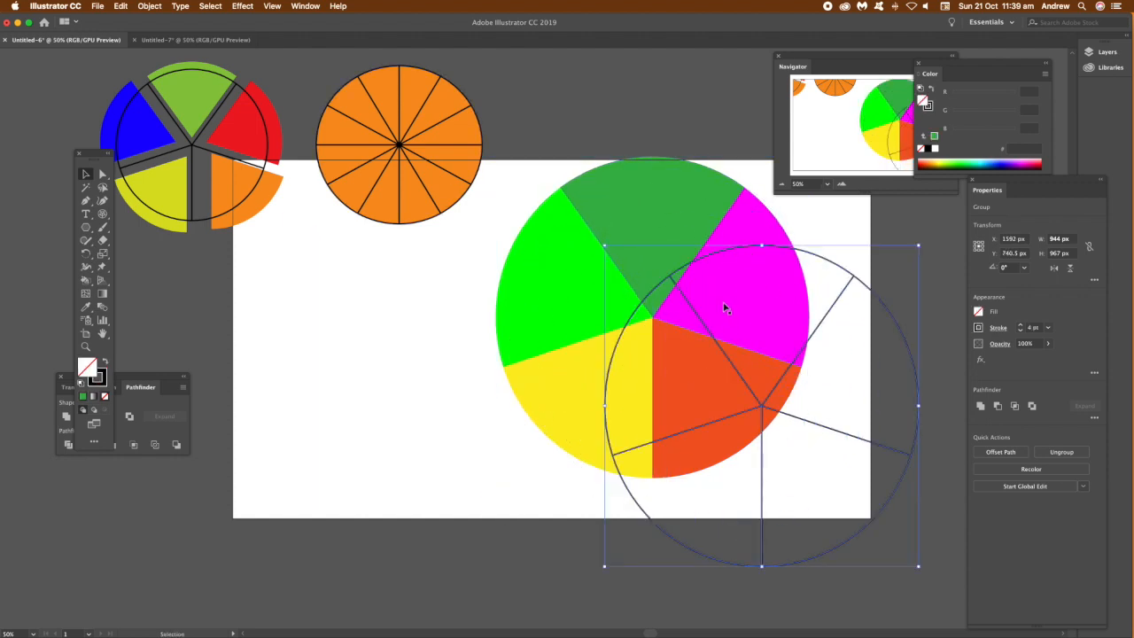
left_click_drag(922, 567, 819, 456)
left_click_drag(752, 363, 633, 299)
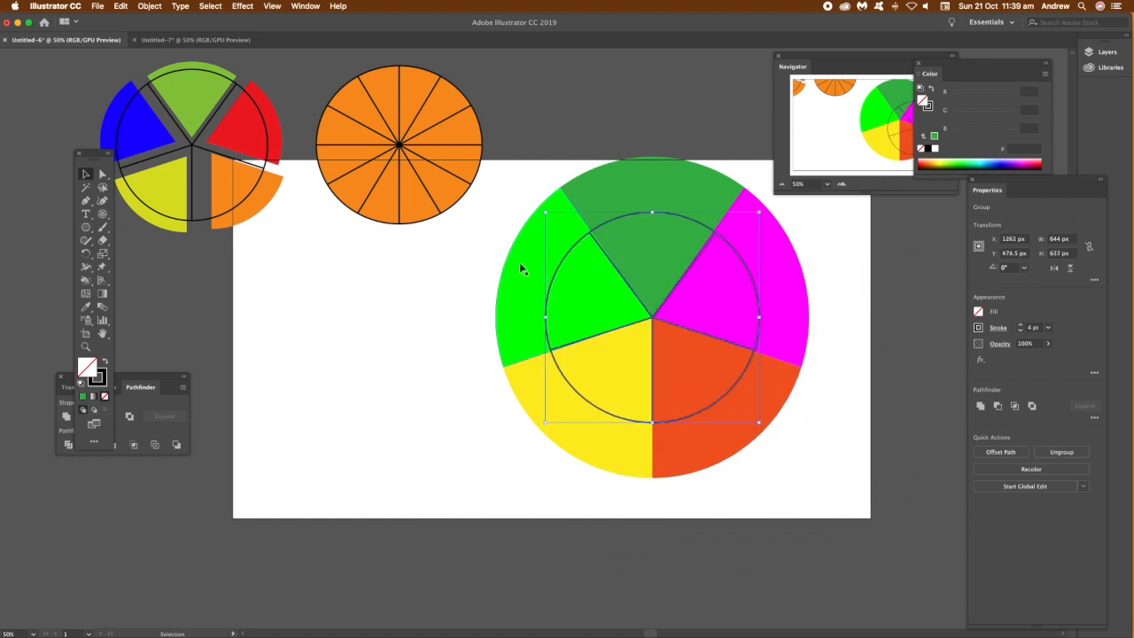
Step: Ungroup the wheel and change the magenta segment's colour to light pink FF91FF
left_click(523, 272)
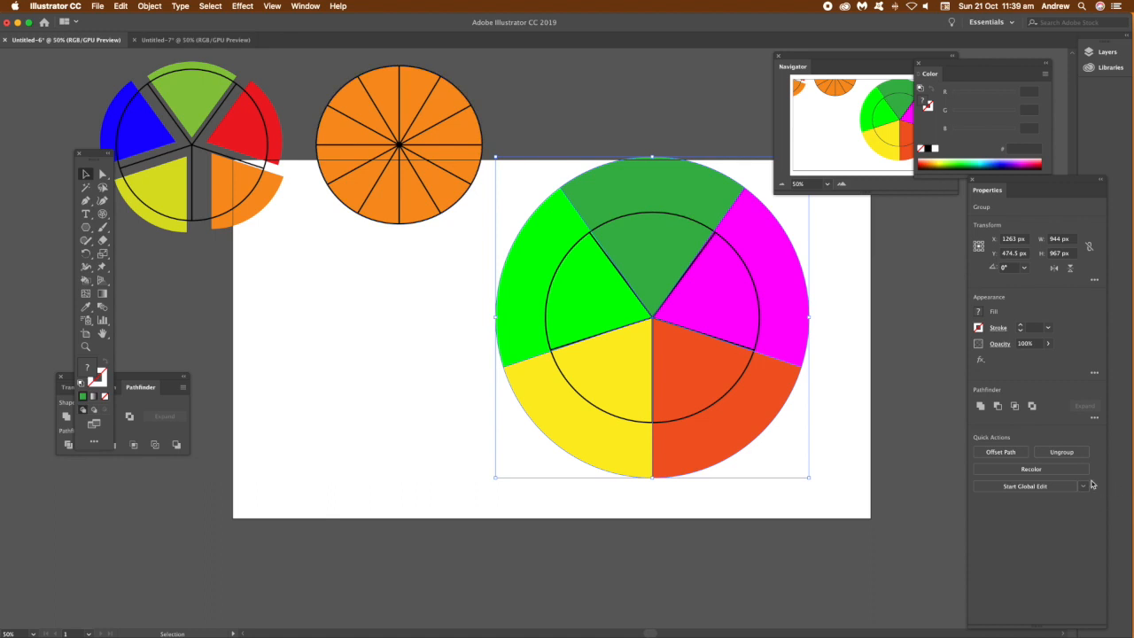
left_click(1061, 451)
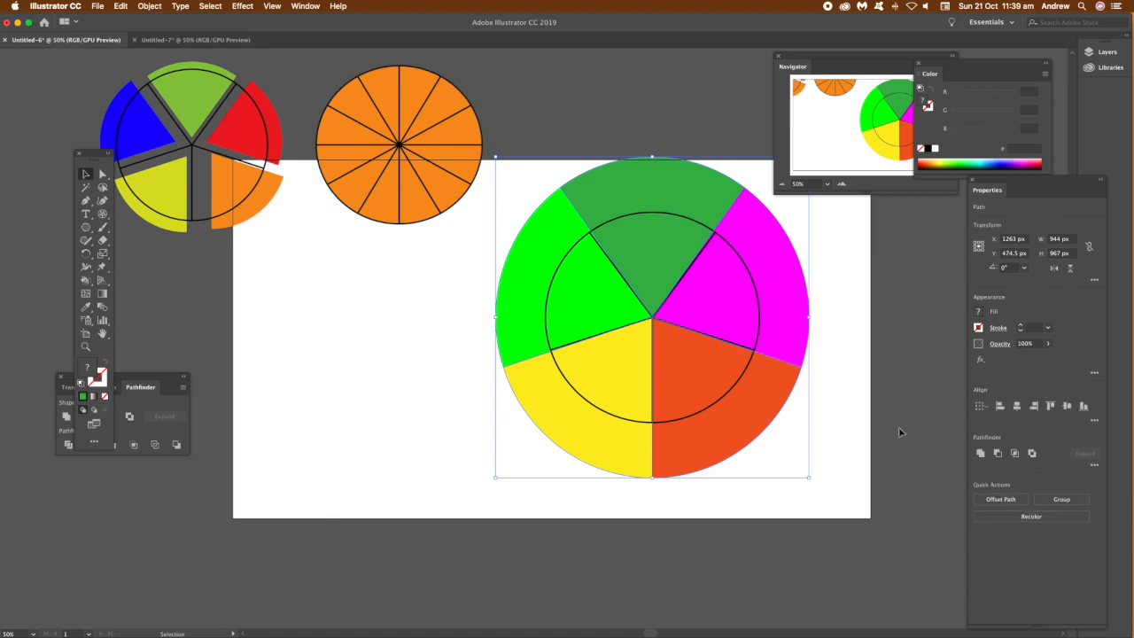
left_click(796, 327)
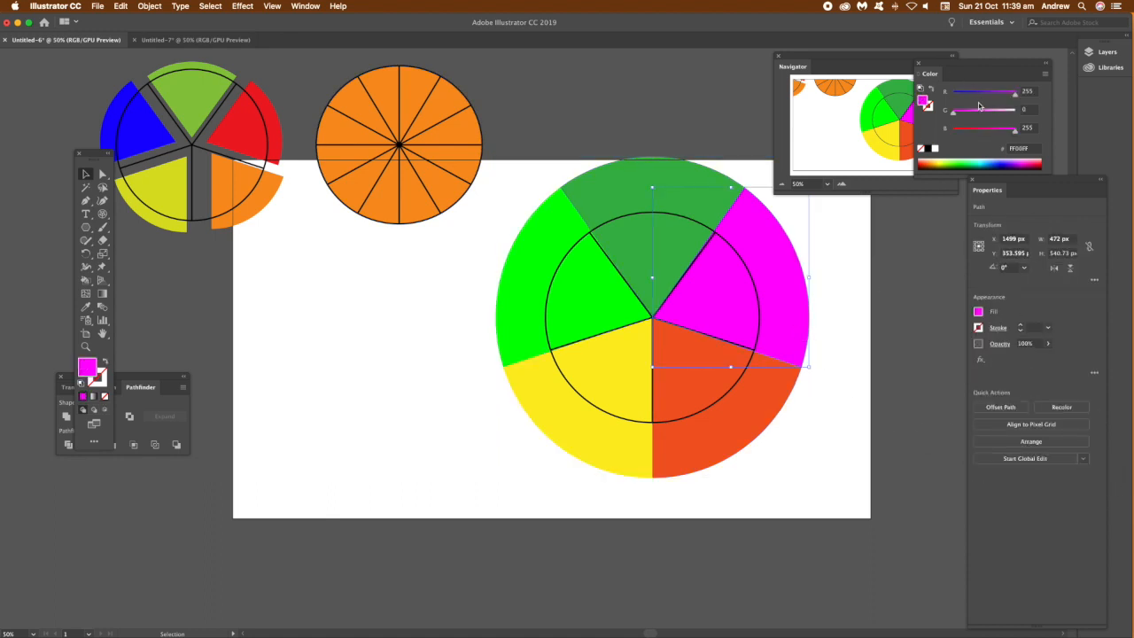
left_click_drag(979, 107, 989, 110)
left_click(602, 129)
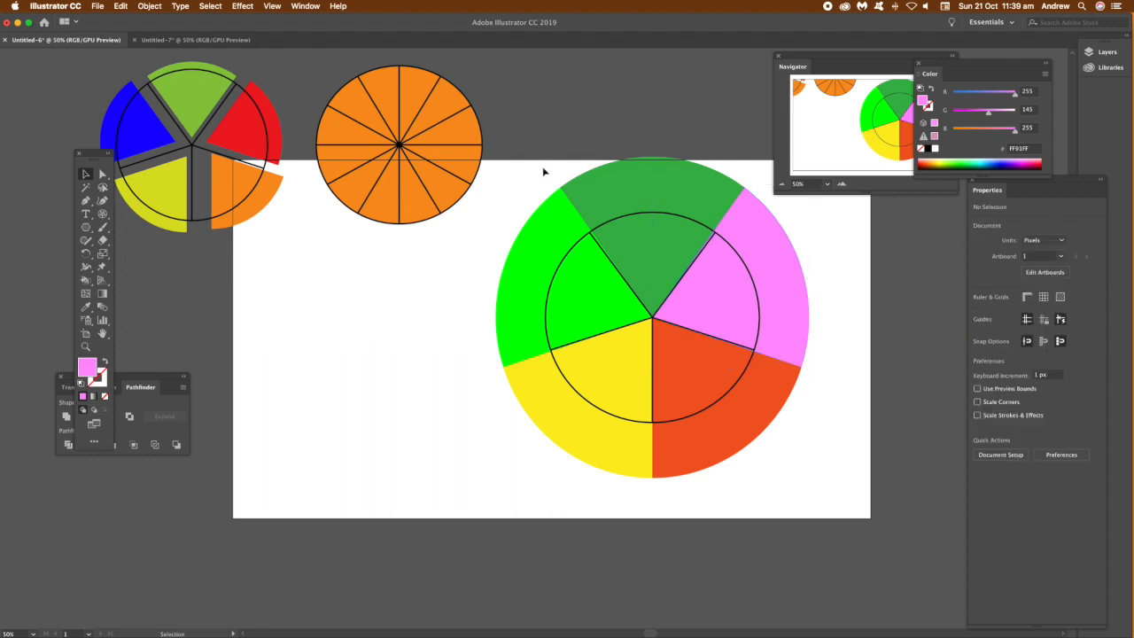
Step: Scale the whole coloured wheel down and move it beside the orange grid above the artboard
left_click_drag(761, 442, 668, 321)
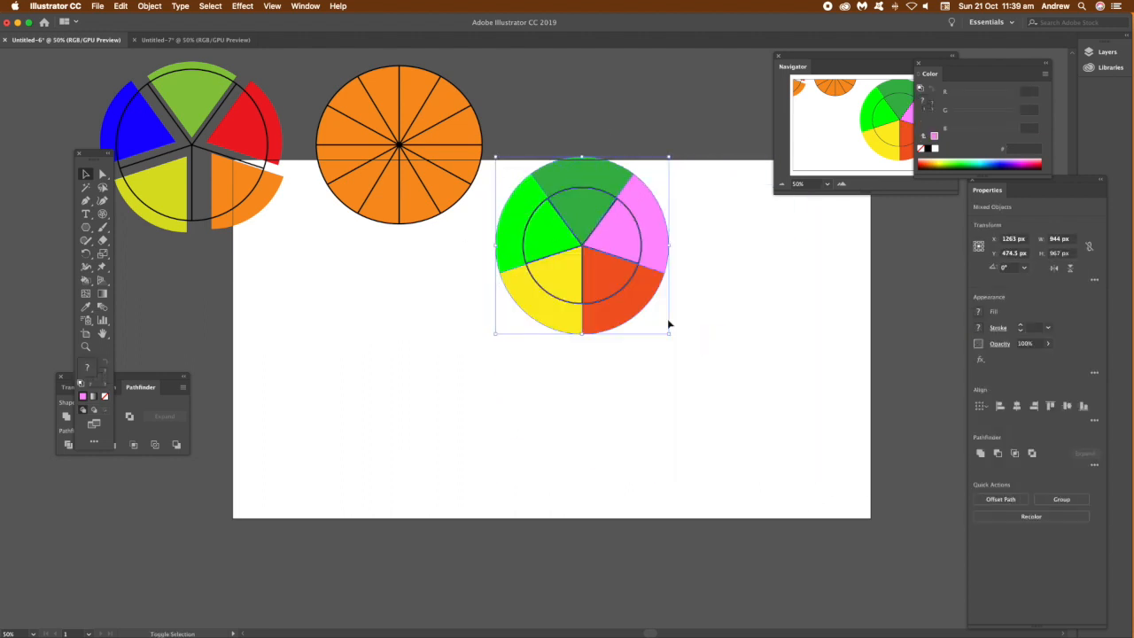
left_click_drag(579, 241, 598, 151)
Step: Pull the red-orange segment slightly outward from the wheel
left_click(670, 177)
left_click(666, 186)
mouse_move(640, 181)
left_mouse_down()
mouse_move(670, 233)
mouse_move(651, 195)
left_mouse_up()
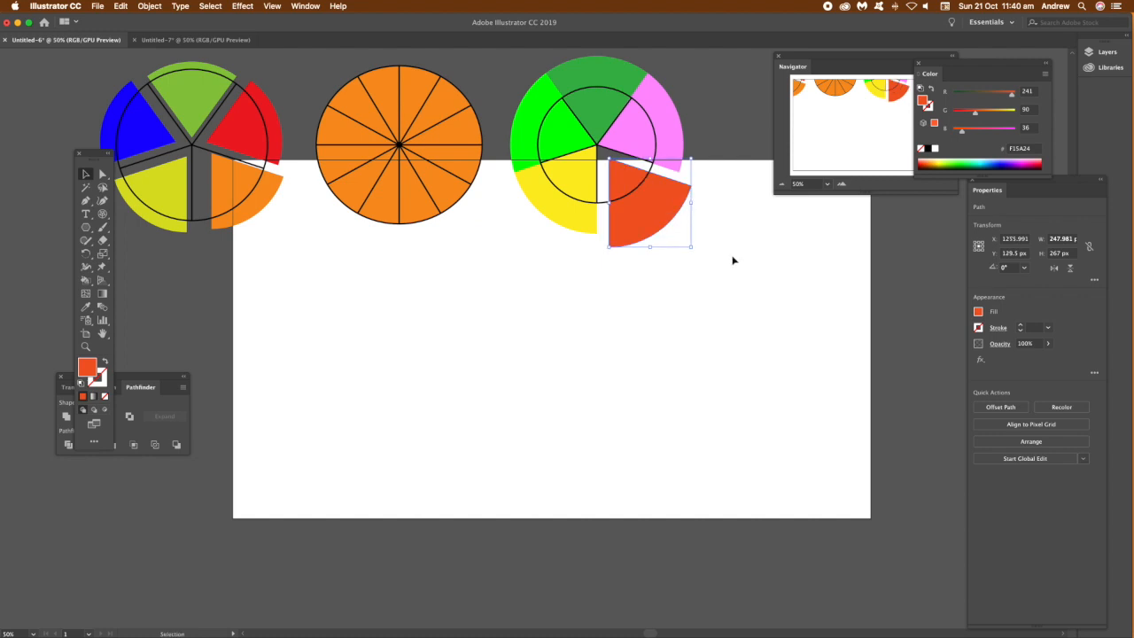
left_click(736, 256)
Step: Draw another 5-segment polar grid about 564 by 578 px on the artboard
left_click(364, 110)
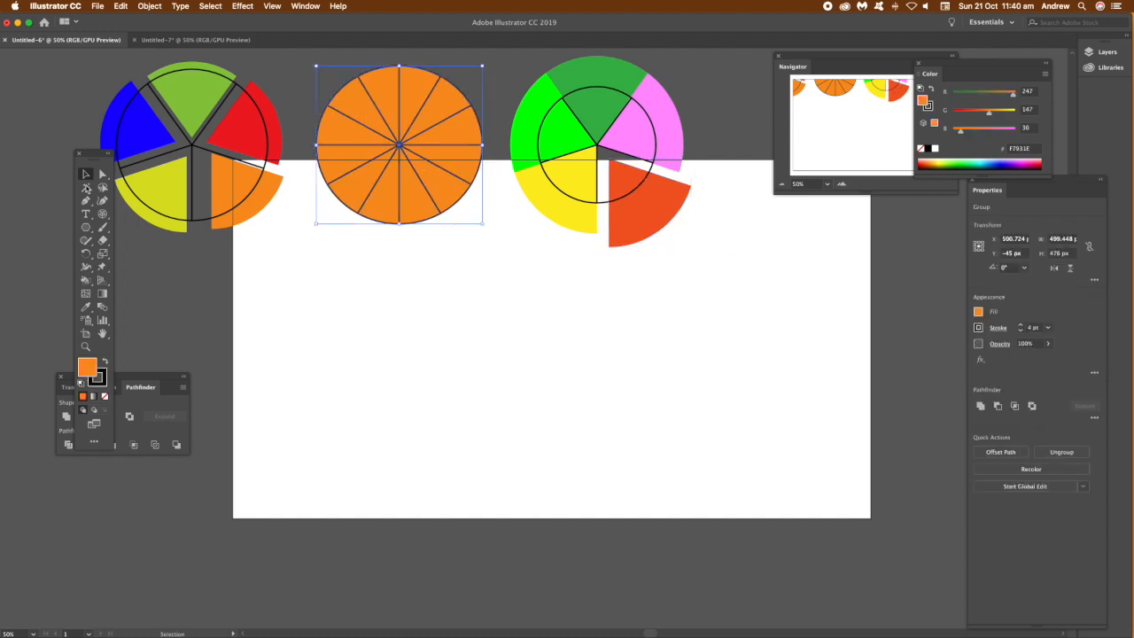
left_click(103, 216)
left_click_drag(443, 301, 630, 492)
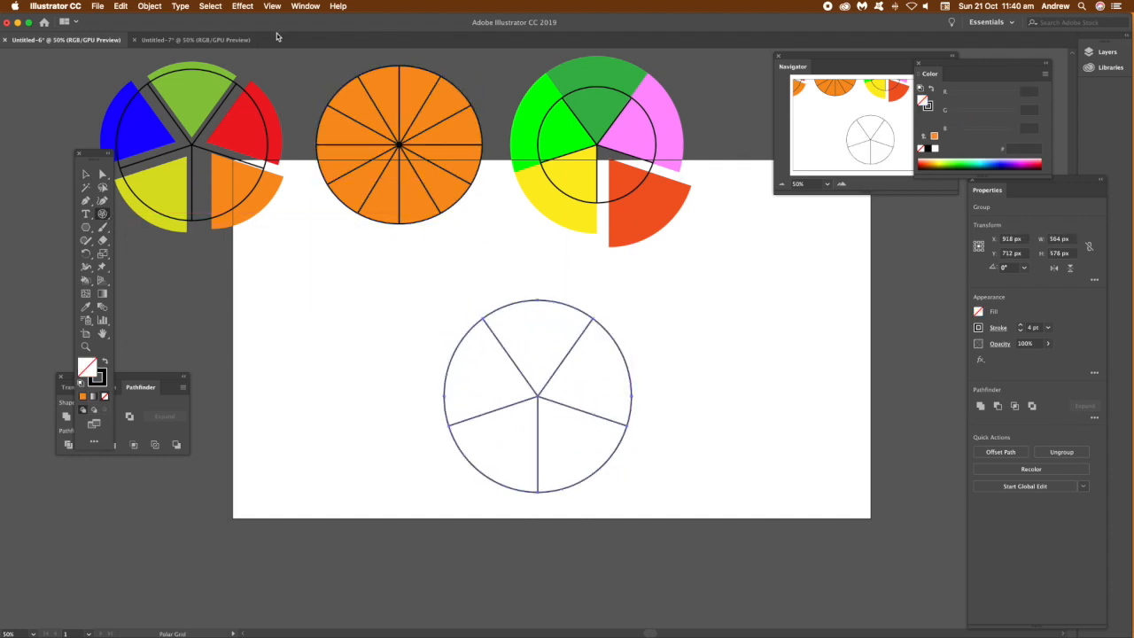
left_click(241, 7)
mouse_move(251, 76)
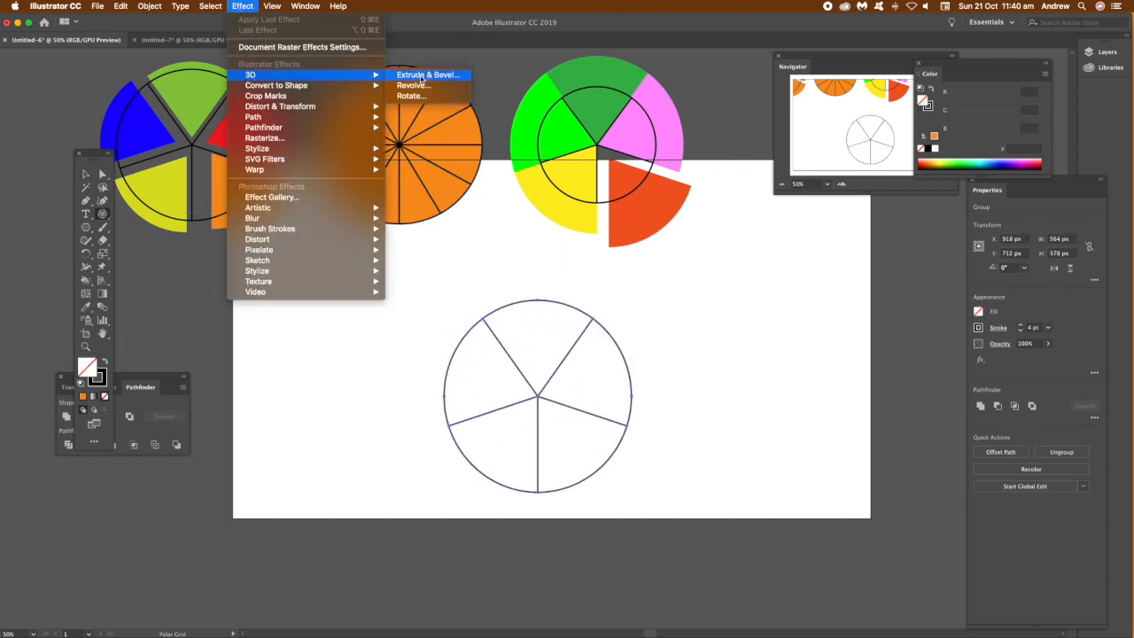
left_click(421, 78)
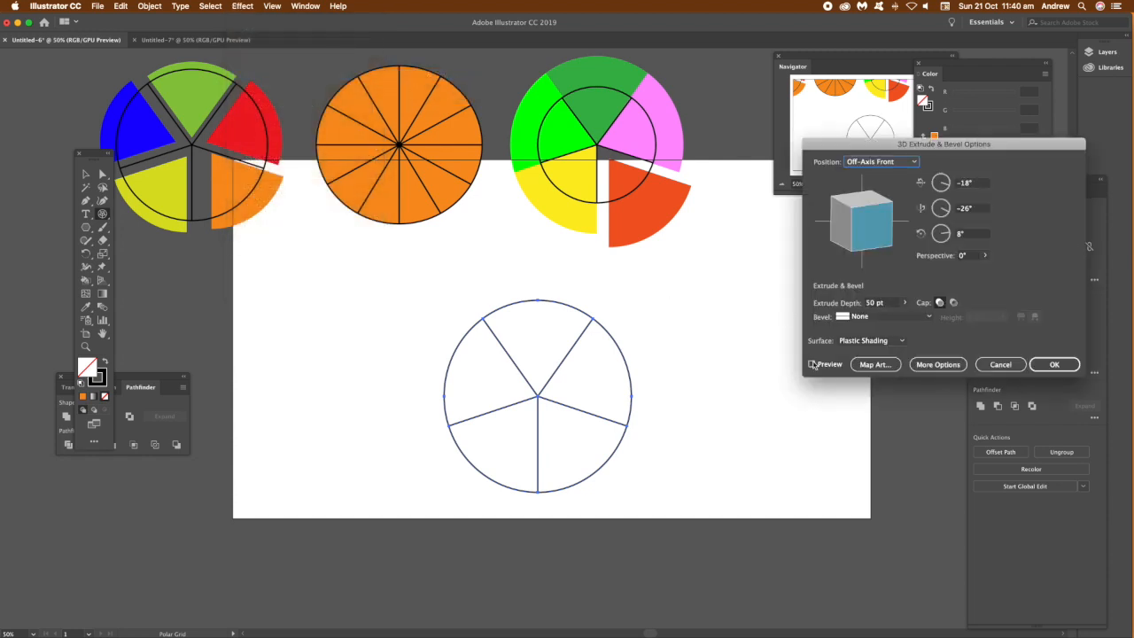
left_click(812, 364)
left_click_drag(855, 202, 881, 243)
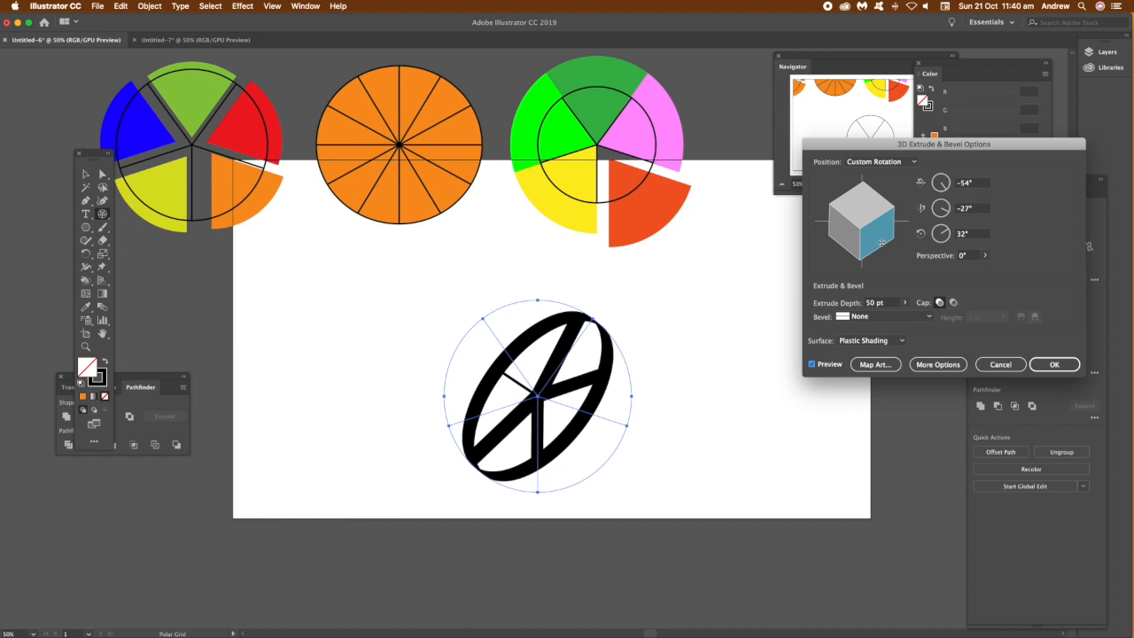
left_click(1010, 364)
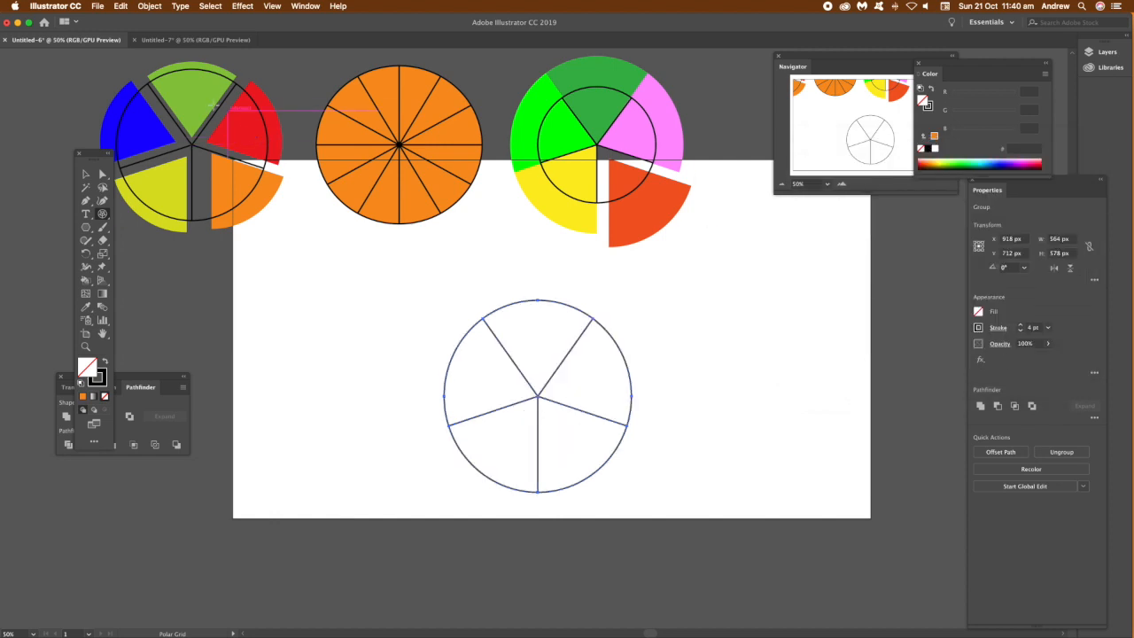
Step: With Live Paint Bucket, fill the new wheel's right segment yellow and its top segment cyan
left_click_drag(85, 280, 137, 298)
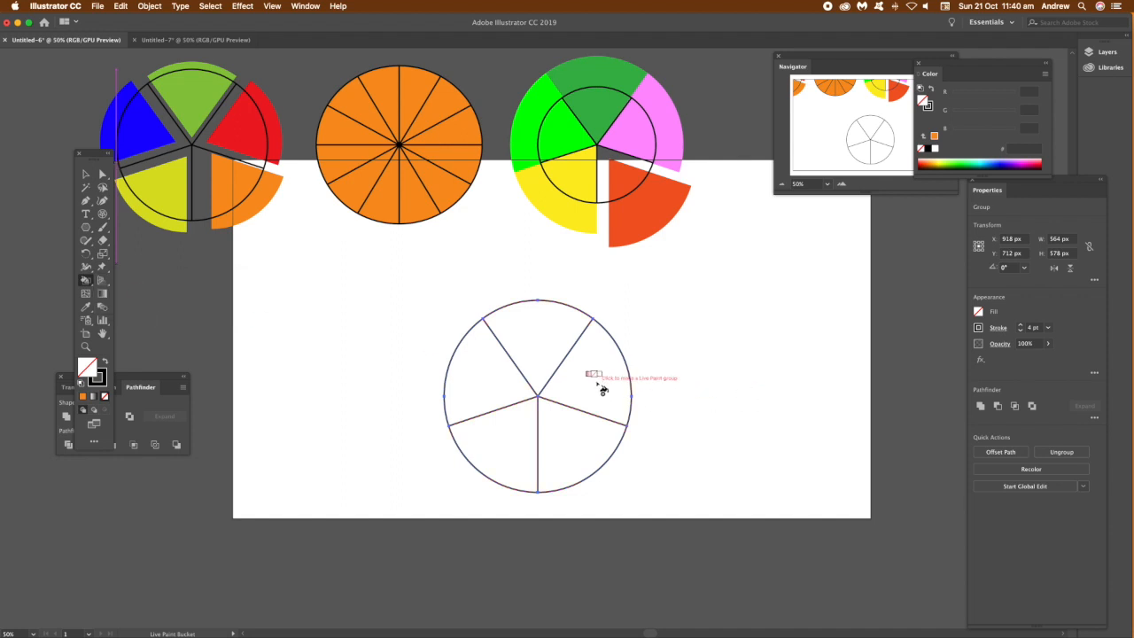
key("Right")
key("Right")
key("Right")
key("Right")
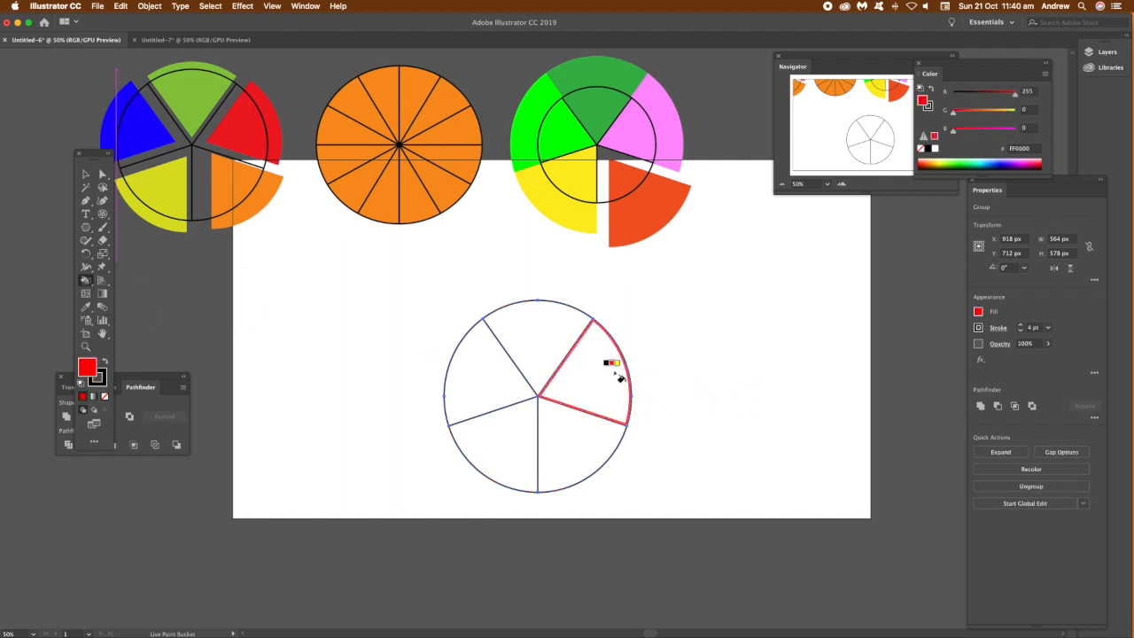
left_click(599, 379)
key("Right")
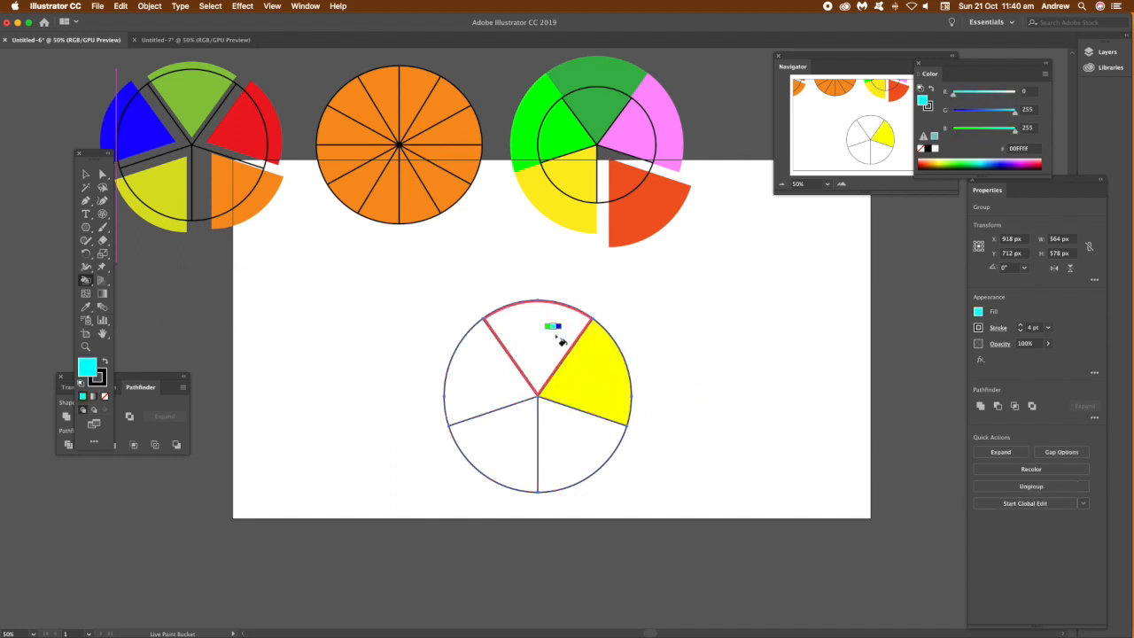
left_click(556, 335)
Step: Fill the remaining segments magenta, red and orange with Live Paint Bucket
key("Right")
key("Right")
left_click(491, 383)
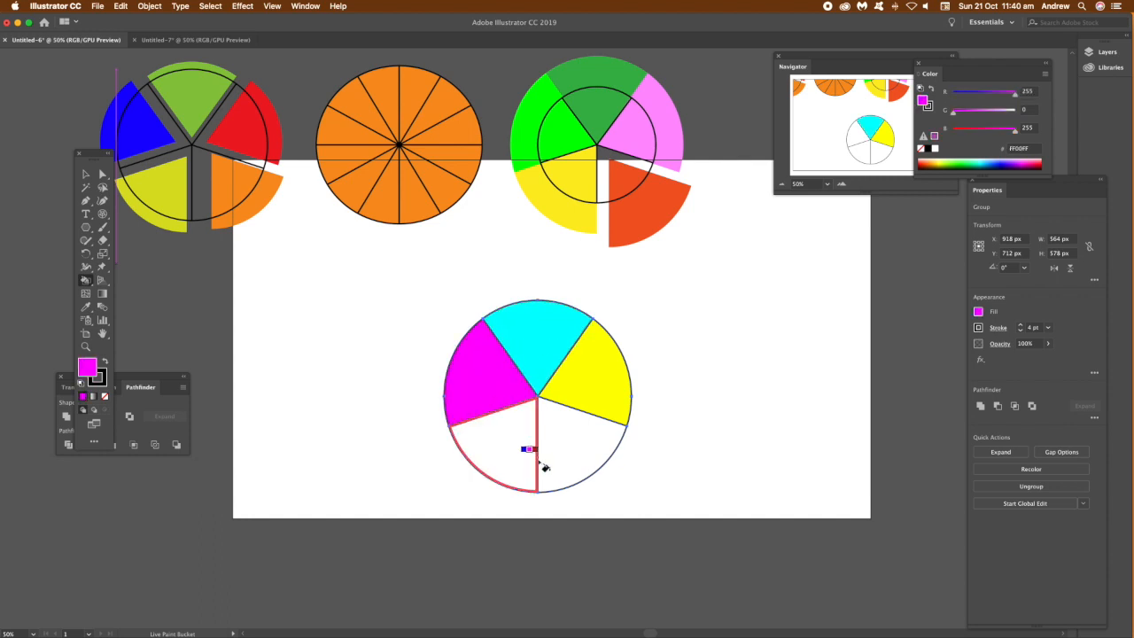
key("Right")
left_click(514, 457)
key("Right")
left_click(574, 459)
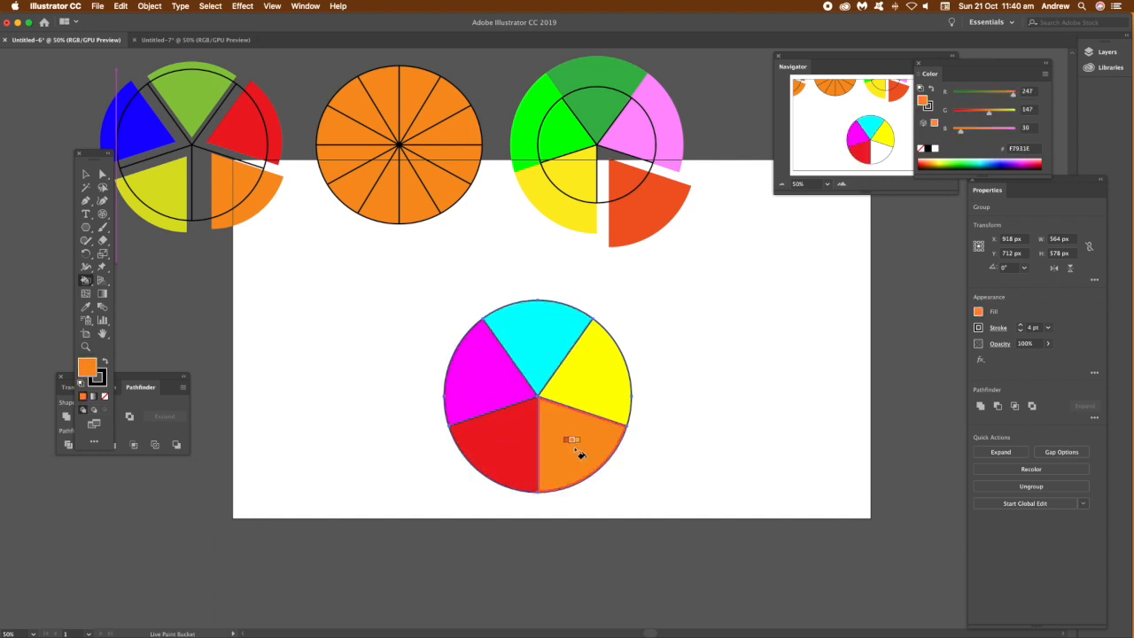
Step: Apply a 3D Extrude & Bevel effect to the painted wheel with an extrude depth of 252 pt
left_click(84, 176)
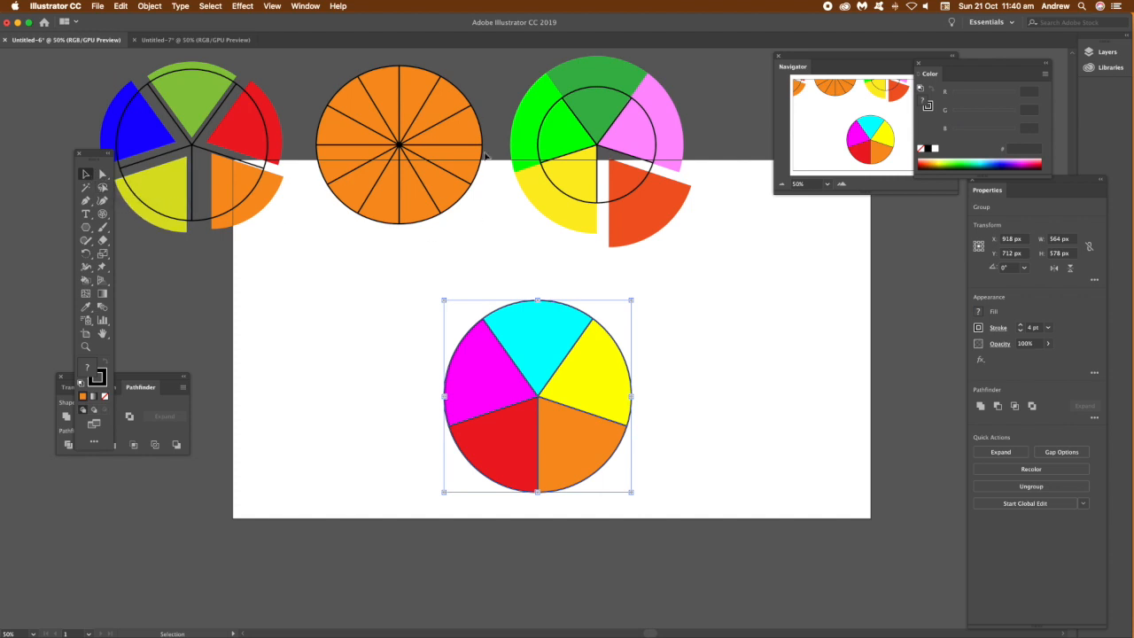
left_click(243, 6)
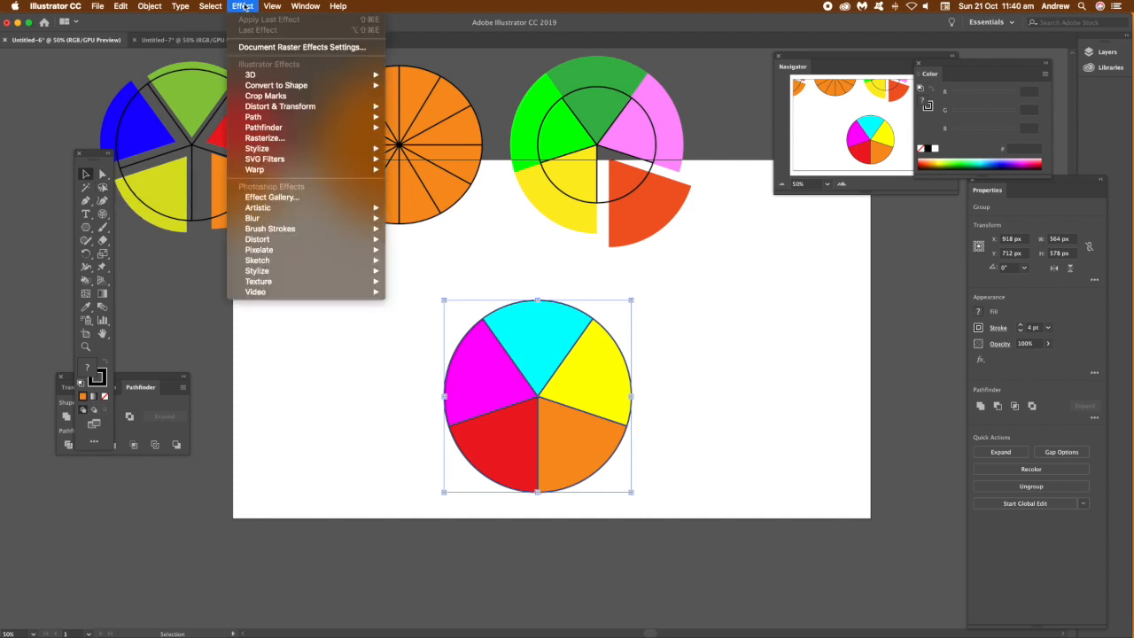
mouse_move(260, 78)
left_click(434, 75)
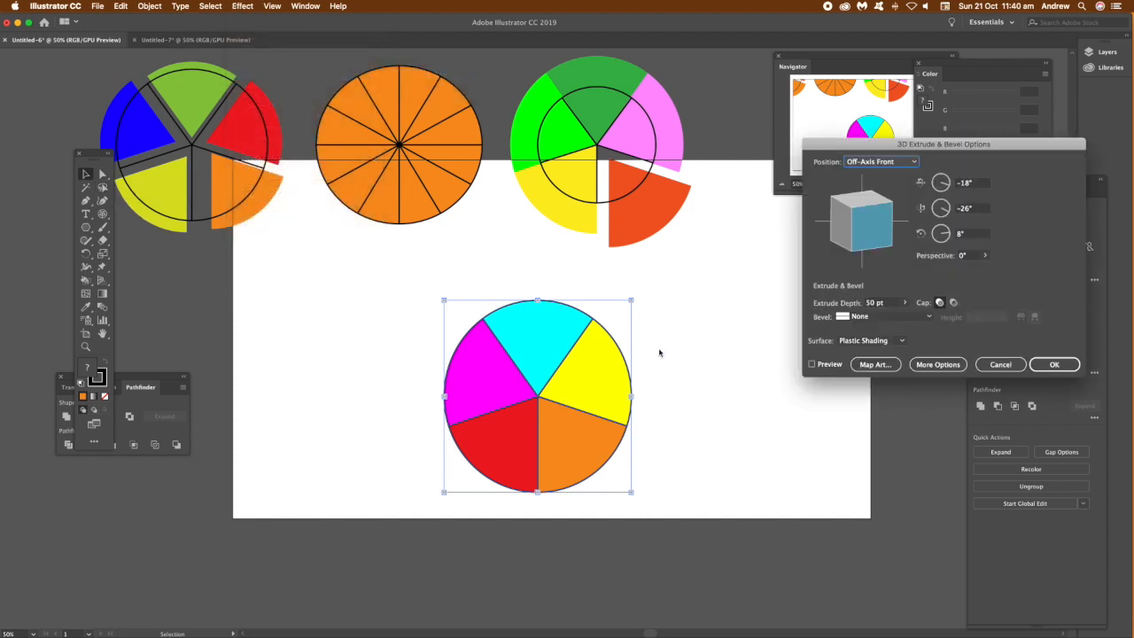
left_click(812, 364)
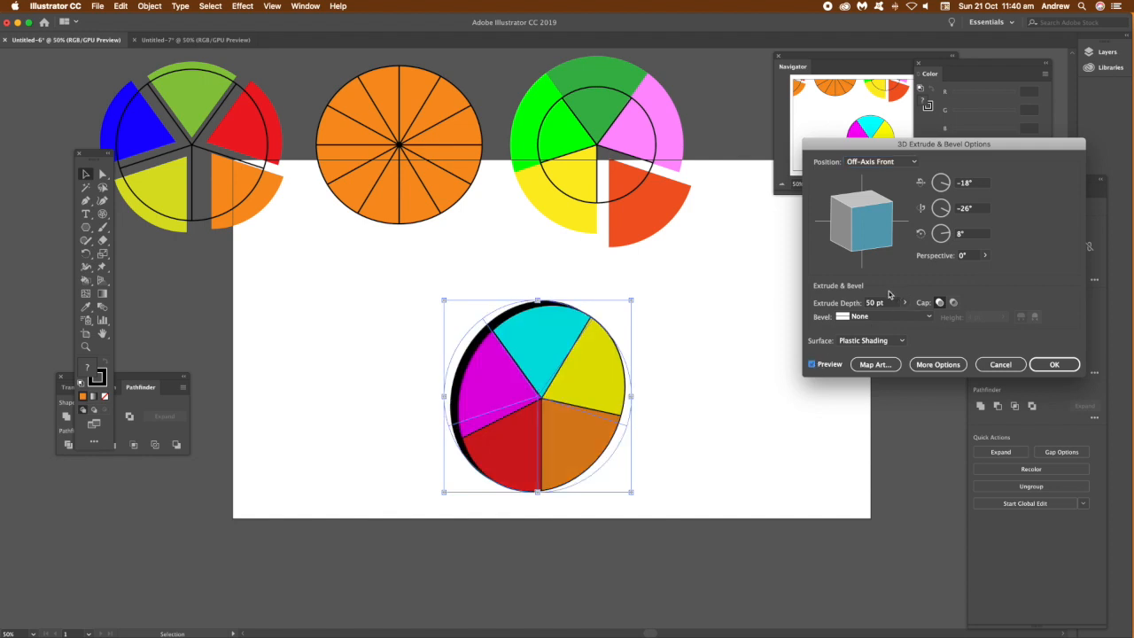
left_click(903, 303)
left_click_drag(874, 320, 872, 320)
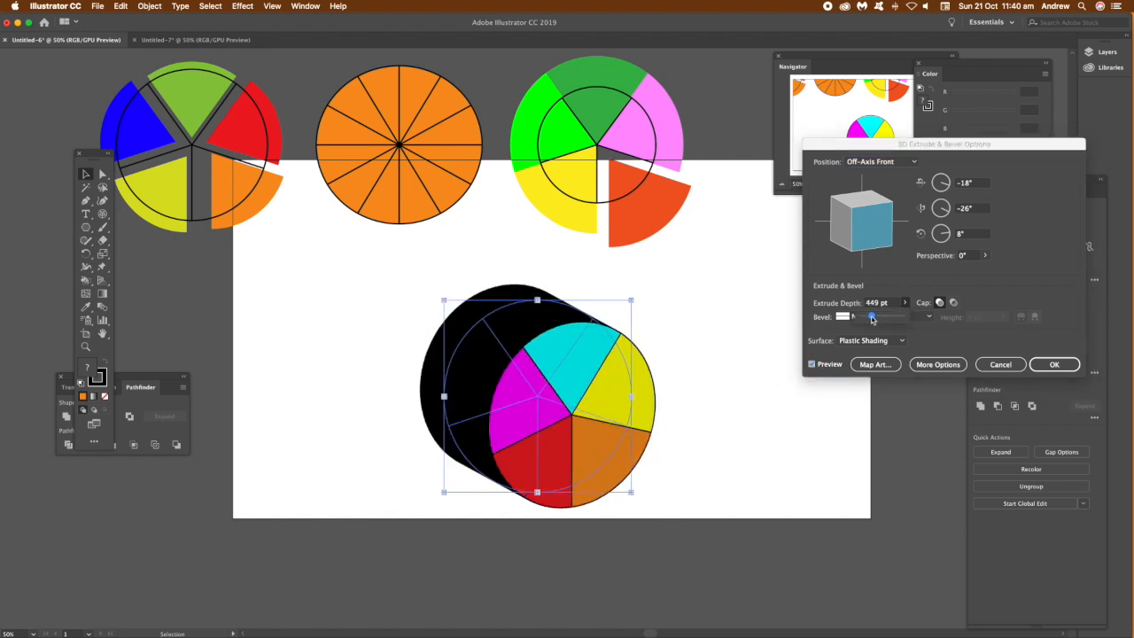
left_click(1057, 365)
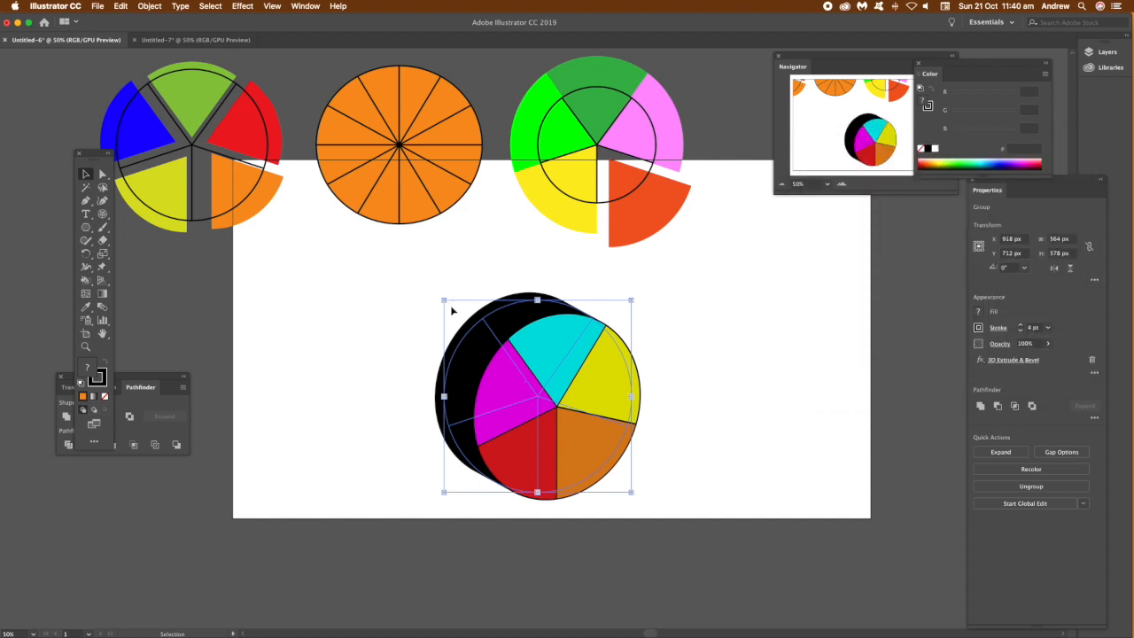
Step: Scale the extruded wheel down and move it near the artboard's upper right corner
left_click_drag(446, 303, 505, 363)
left_click_drag(567, 379, 767, 254)
left_click(287, 263)
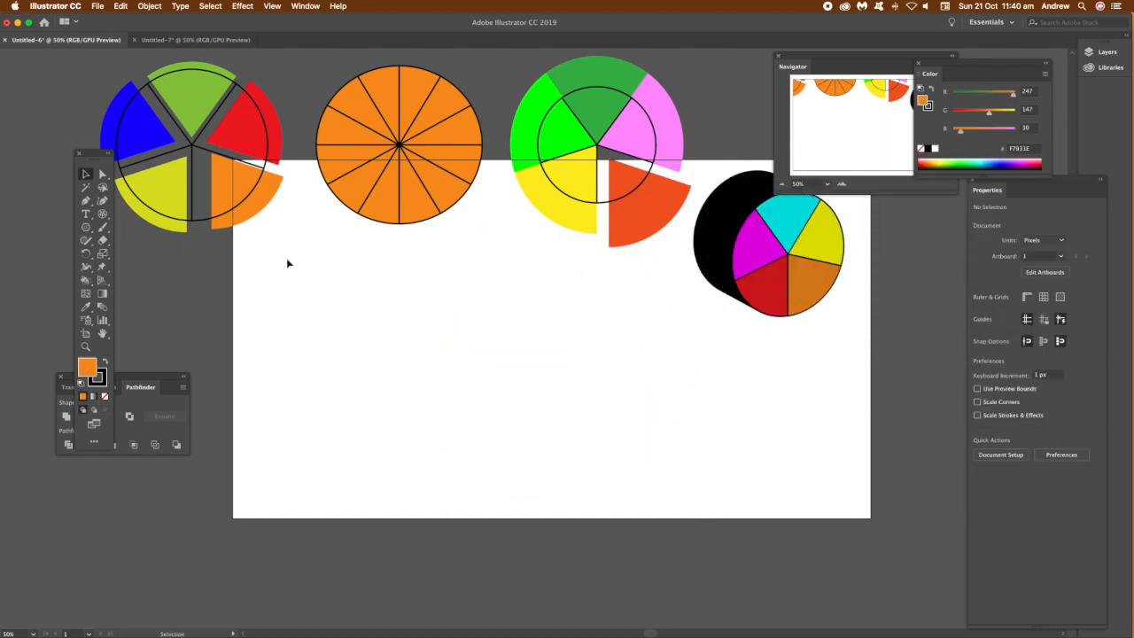
Step: Draw a polar grid with 10 concentric and 5 radial dividers, about 746 by 735 px
left_click(103, 214)
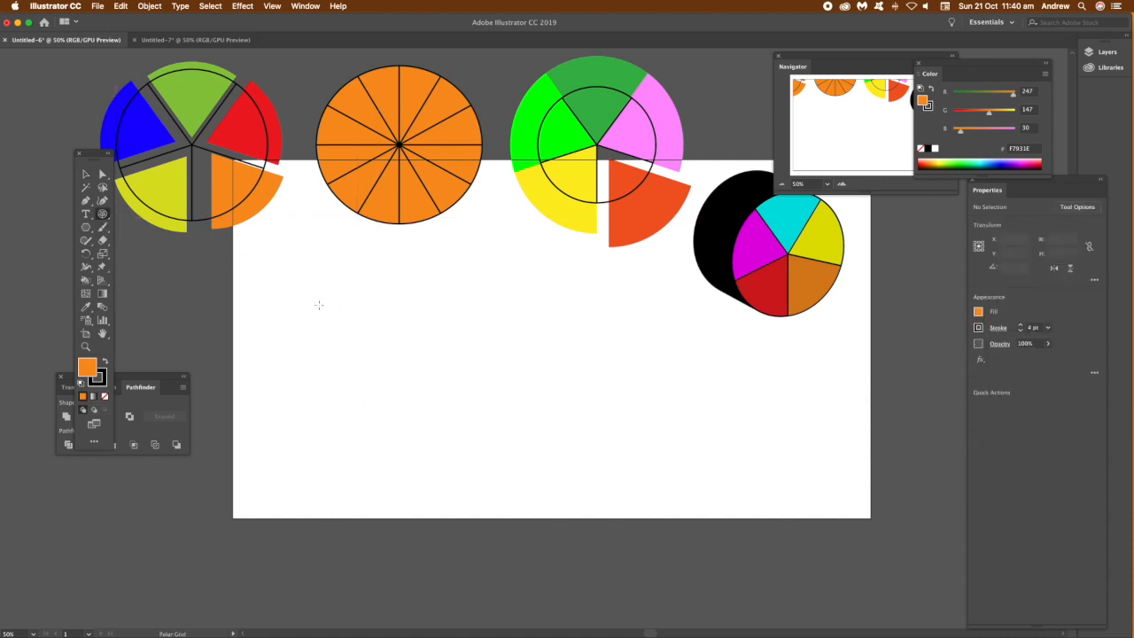
double_click(103, 215)
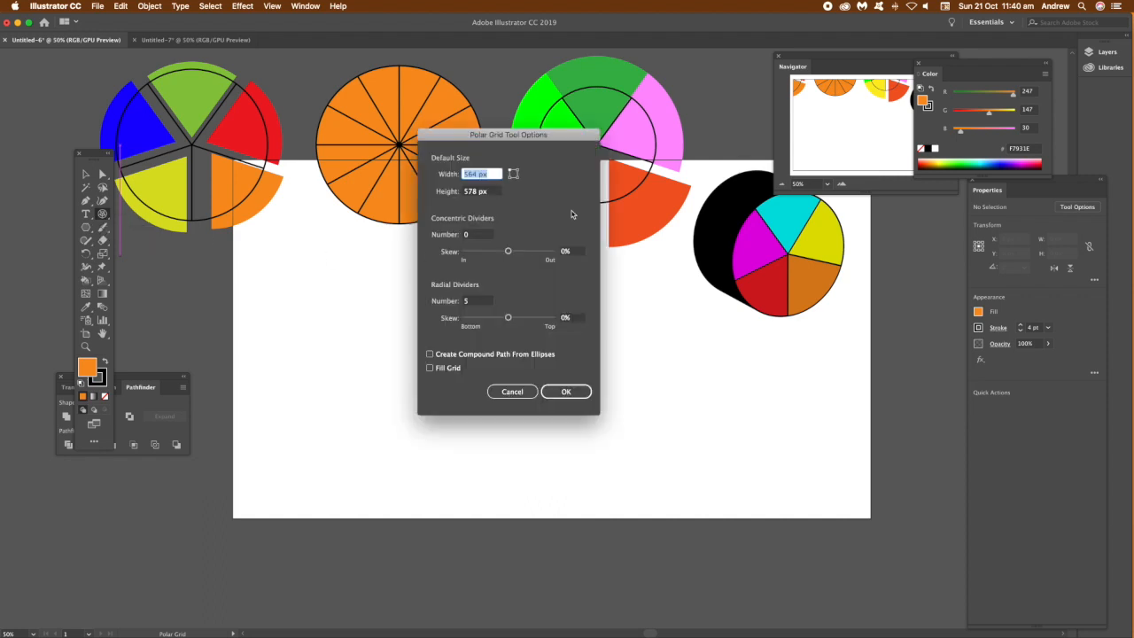
left_click_drag(512, 143, 654, 242)
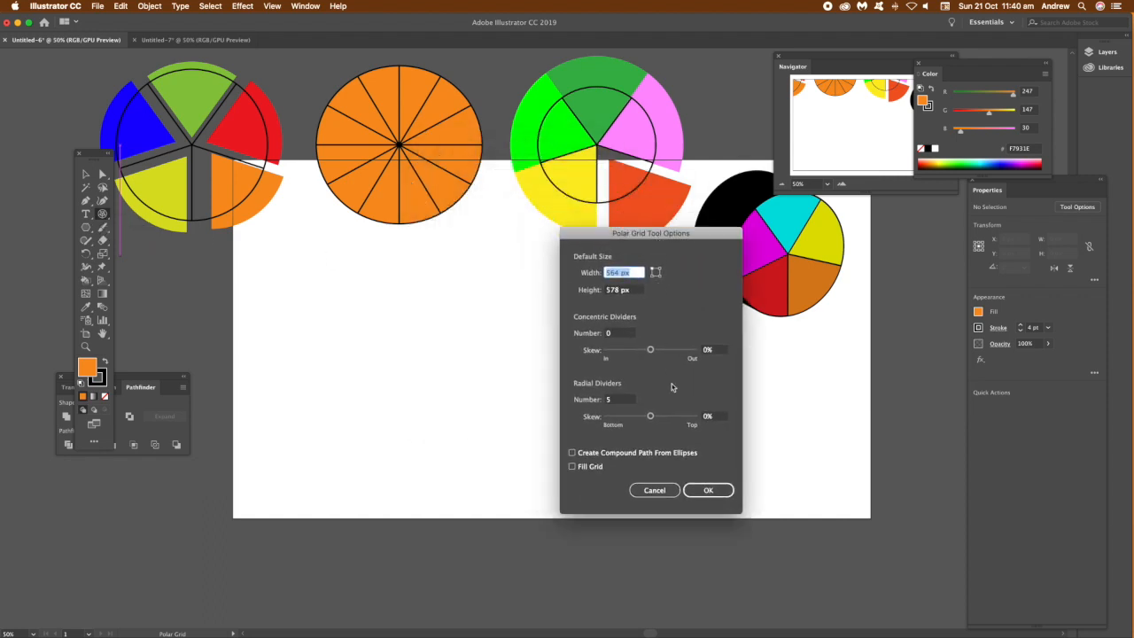
left_click(623, 404)
left_click(622, 336)
type("1")
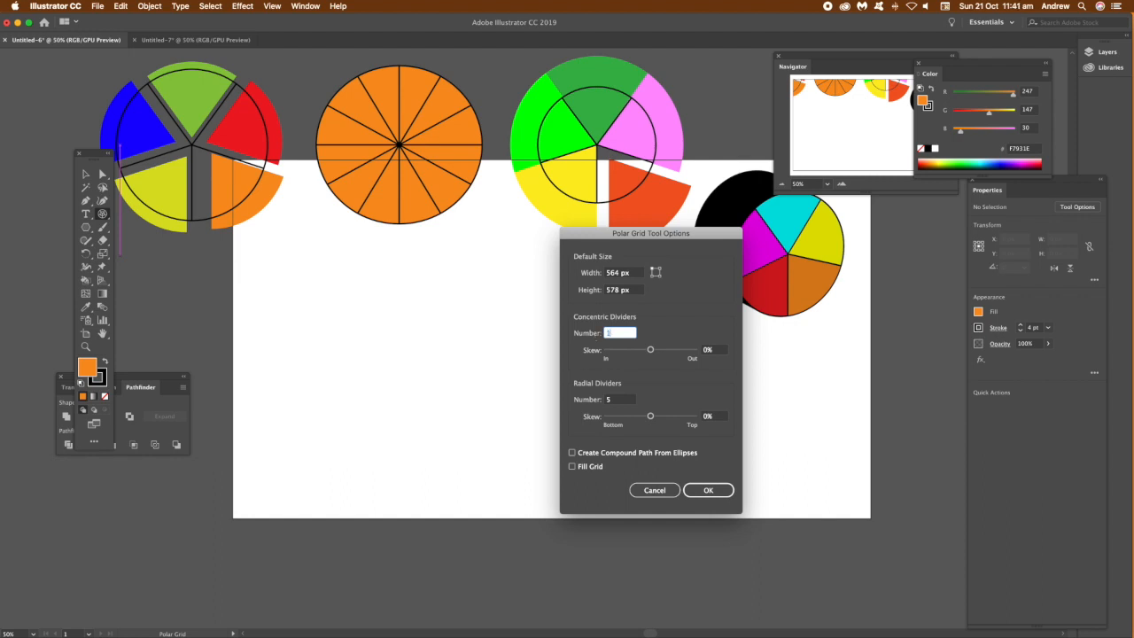
left_click(708, 489)
left_click_drag(405, 259, 653, 503)
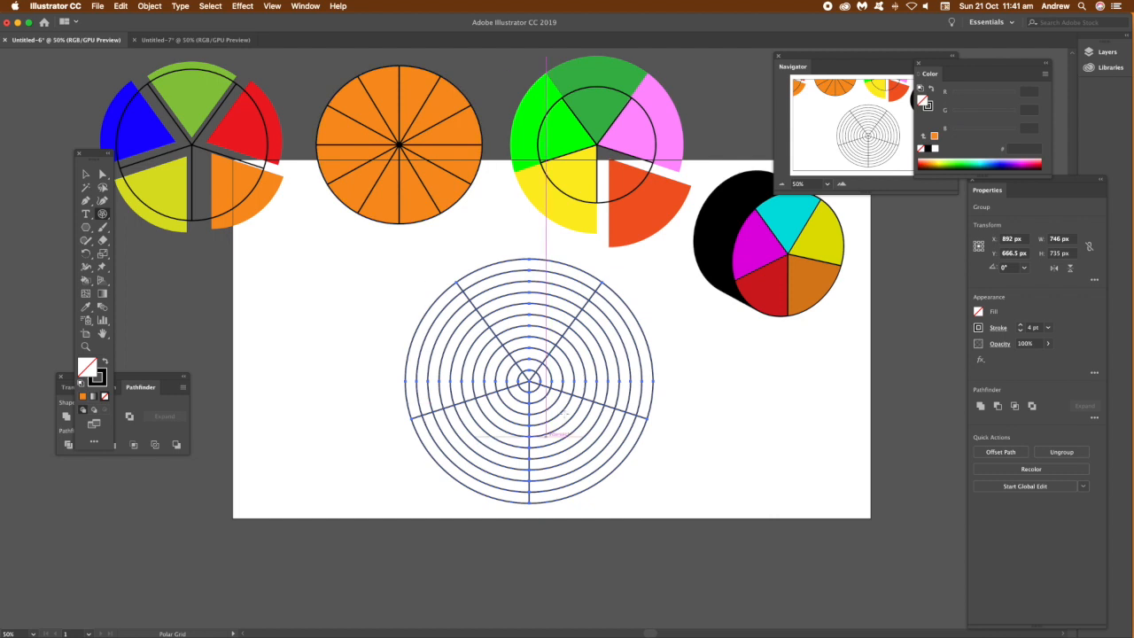
Step: With Live Paint Bucket, fill one ring segment yellow and two outer ring segments blue
left_click_drag(87, 284, 134, 293)
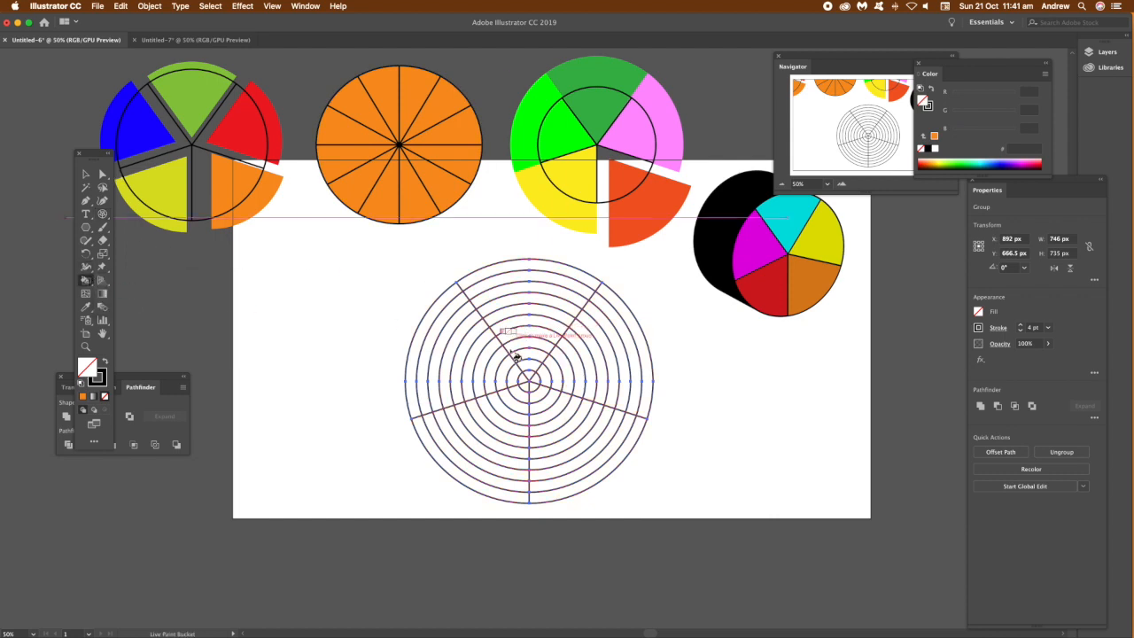
key("Right")
key("Right")
left_click(583, 359)
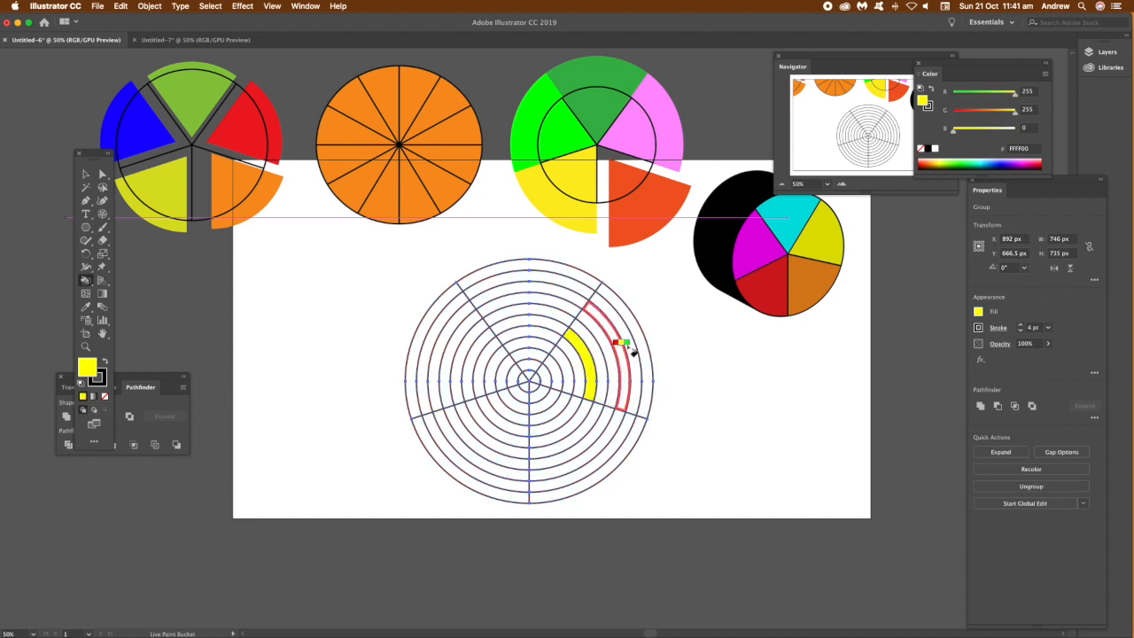
key("Right")
key("Right")
key("Right")
left_click(636, 354)
left_click(503, 280)
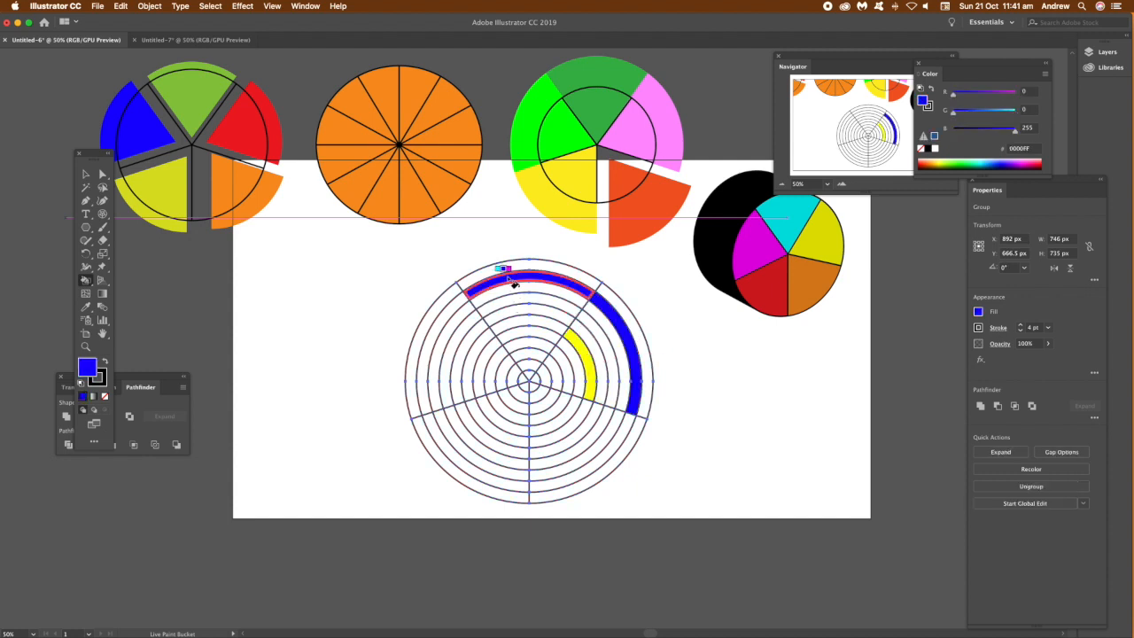
Step: Fill one lower ring segment red and one left ring segment orange
key("Left")
key("Left")
key("Left")
key("Left")
left_click(517, 440)
key("Right")
key("Right")
left_click(446, 379)
key("Right")
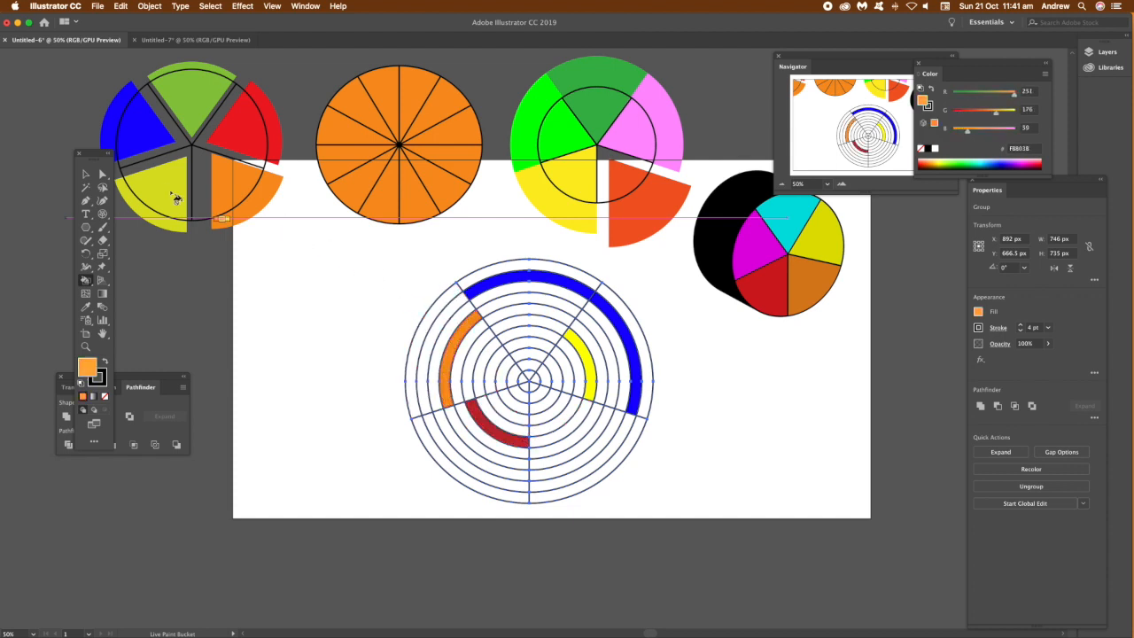
Step: Move the ring grid left, scale it down to about 475 by 468 px, and expand the Live Paint group
left_click(85, 174)
left_click_drag(553, 381, 411, 381)
left_click_drag(512, 503, 438, 414)
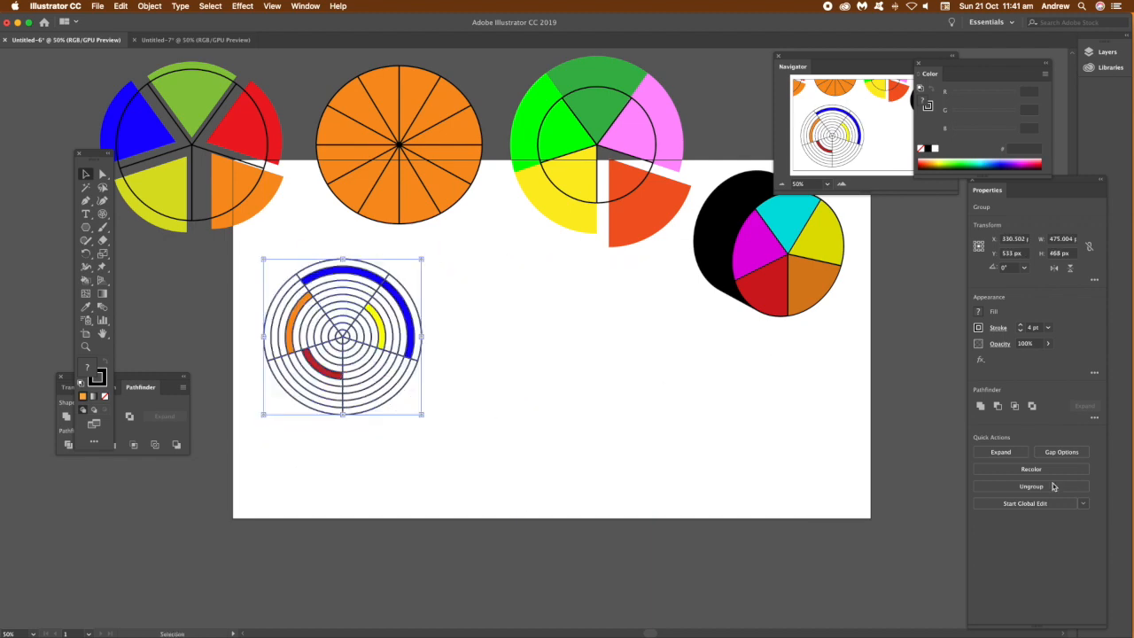
left_click(1002, 452)
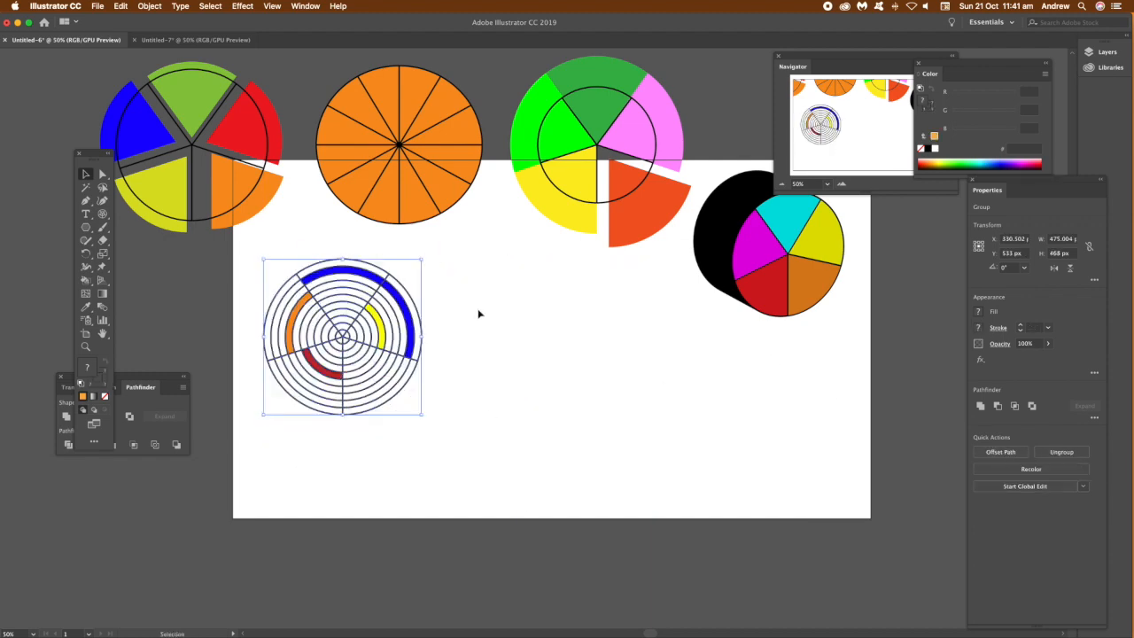
Step: Move the expanded ring grid further left to the artboard's left edge
left_click_drag(213, 247, 443, 408)
left_click_drag(372, 339, 211, 294)
left_click(466, 342)
Step: Draw a polar grid about 940 by 895 px and shear it horizontally at 319°
left_click(102, 214)
mouse_move(405, 270)
left_mouse_down()
mouse_move(688, 520)
mouse_move(717, 567)
left_mouse_up()
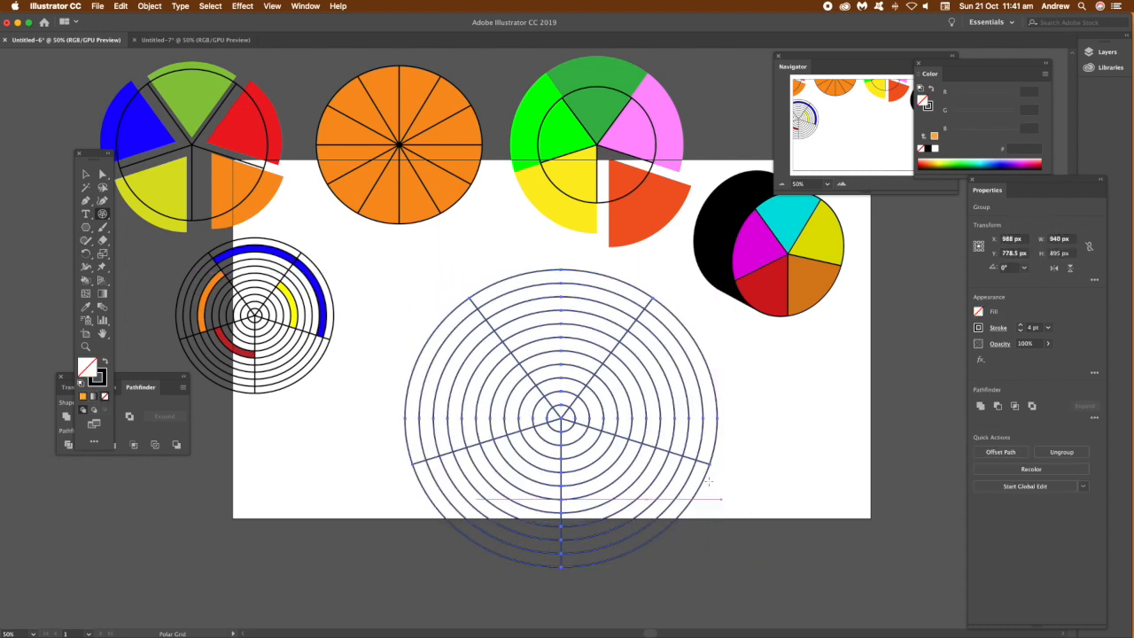
left_click(148, 6)
mouse_move(154, 22)
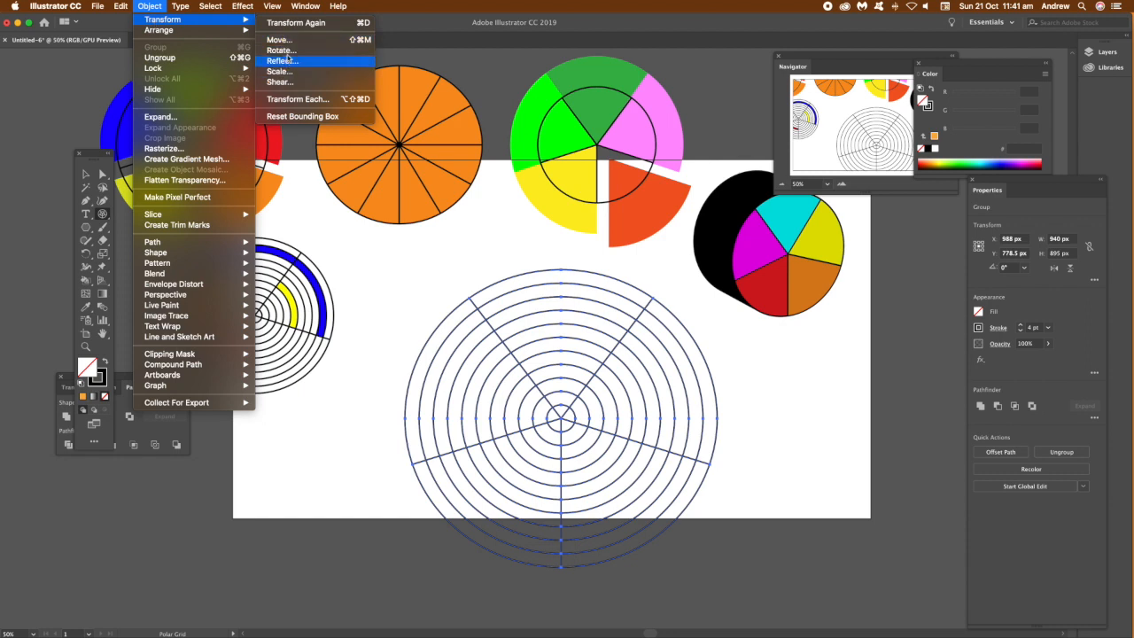
left_click(280, 82)
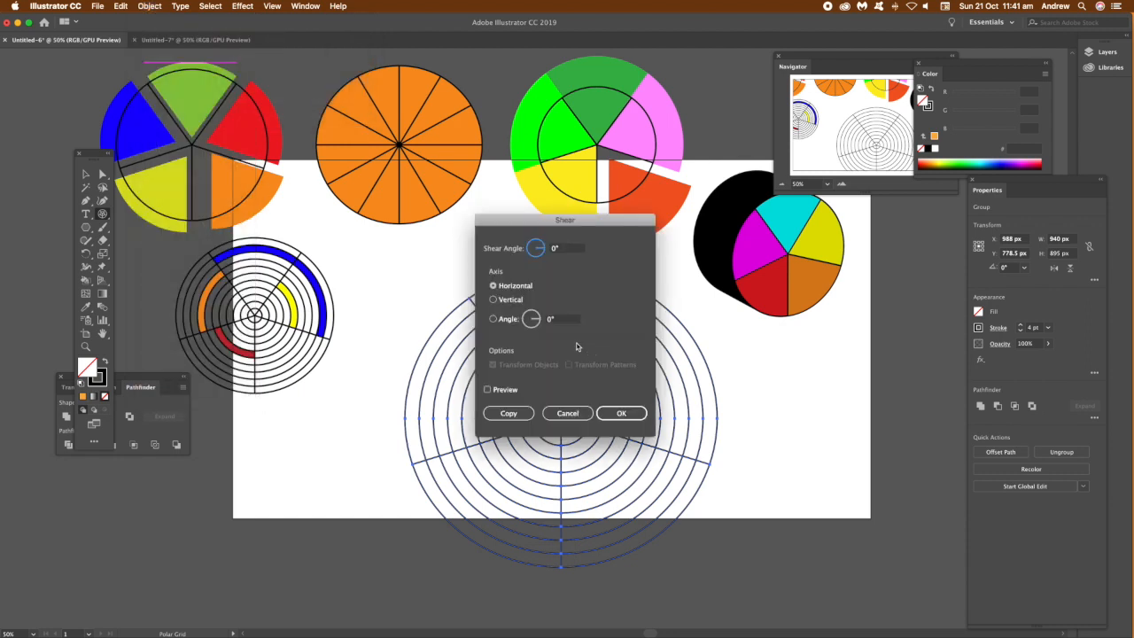
left_click(487, 390)
left_click_drag(575, 228, 678, 274)
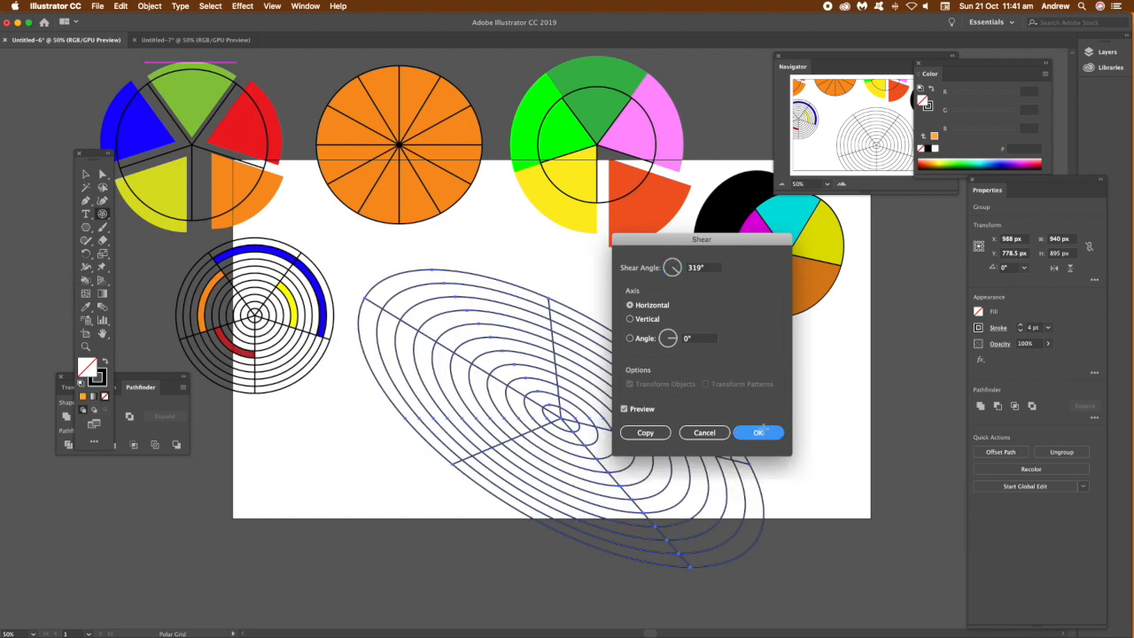
left_click(758, 433)
Step: Scale the sheared grid down and place it beside the ring grid
left_click_drag(358, 267, 644, 479)
left_click_drag(701, 530, 390, 286)
left_click(141, 221)
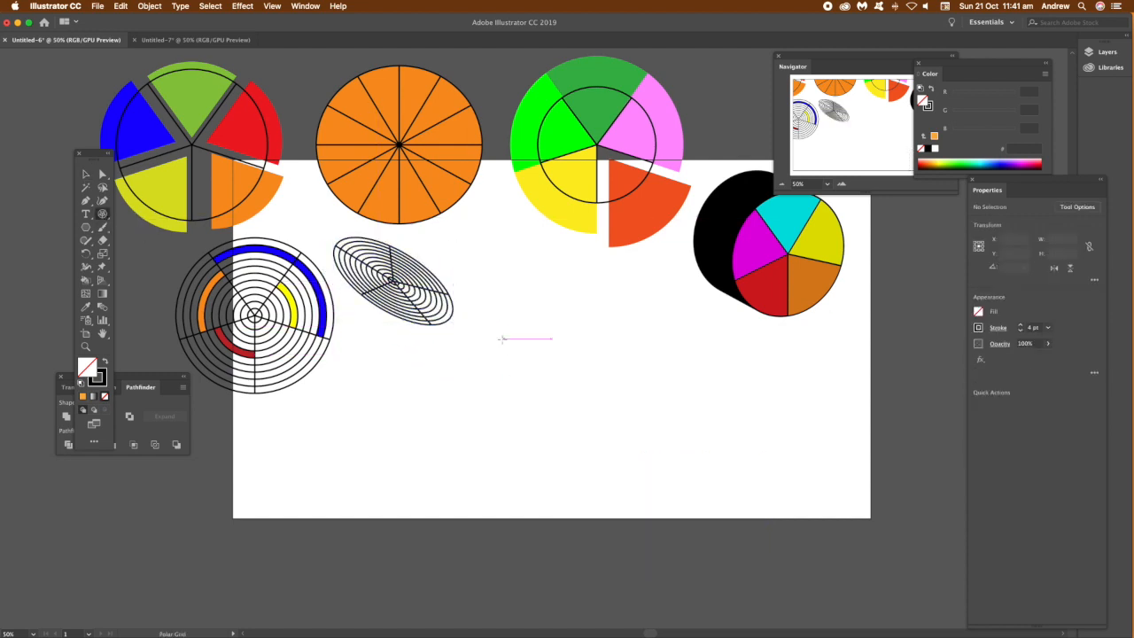
Step: Draw a polar grid with 0 radial dividers, about 864 by 849 px
left_click(101, 215)
left_click(163, 229)
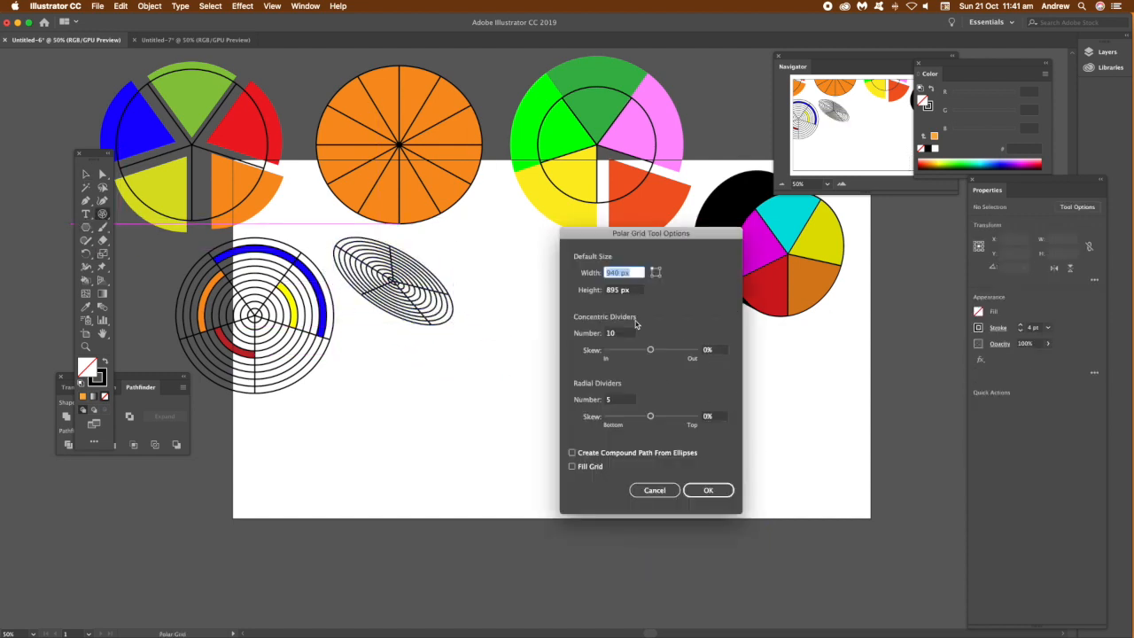
double_click(619, 400)
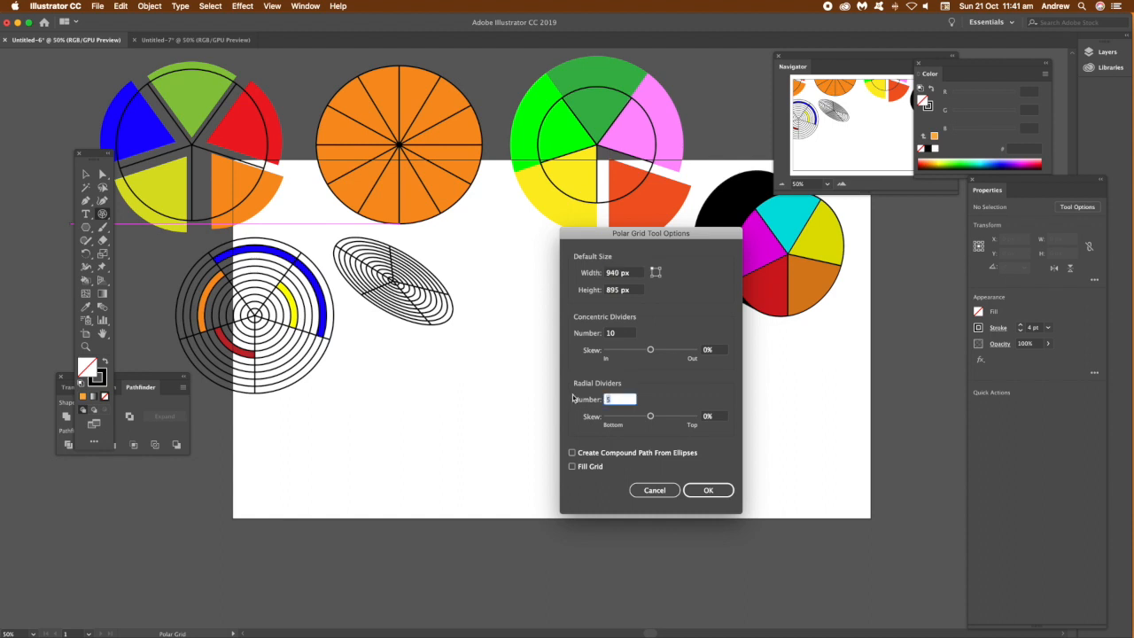
type("0")
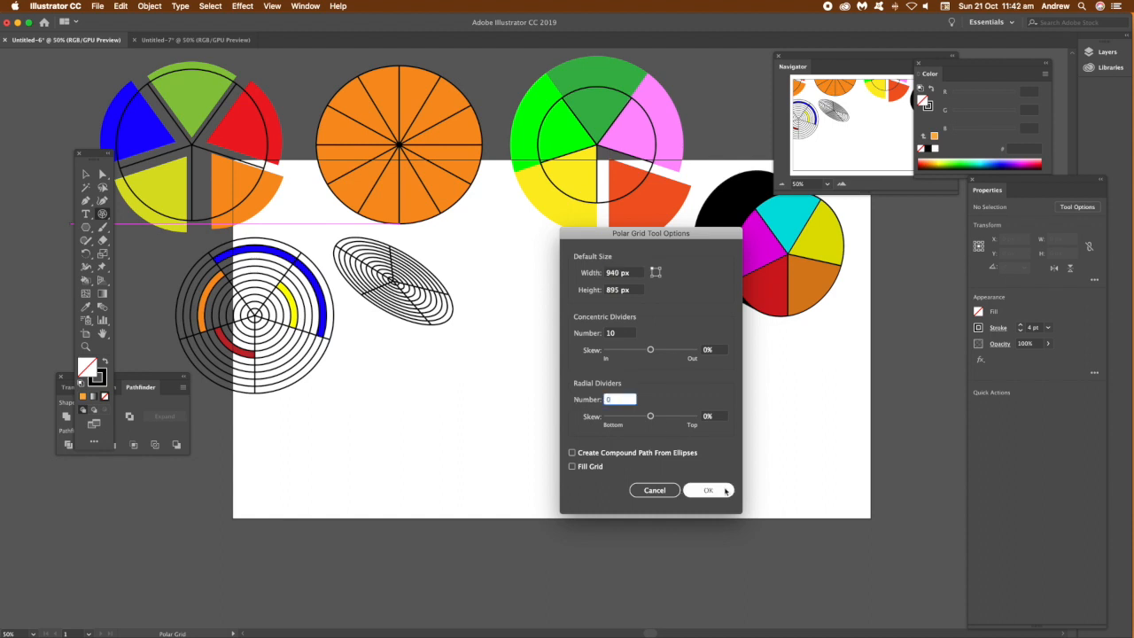
left_click(708, 490)
left_click_drag(493, 282, 779, 564)
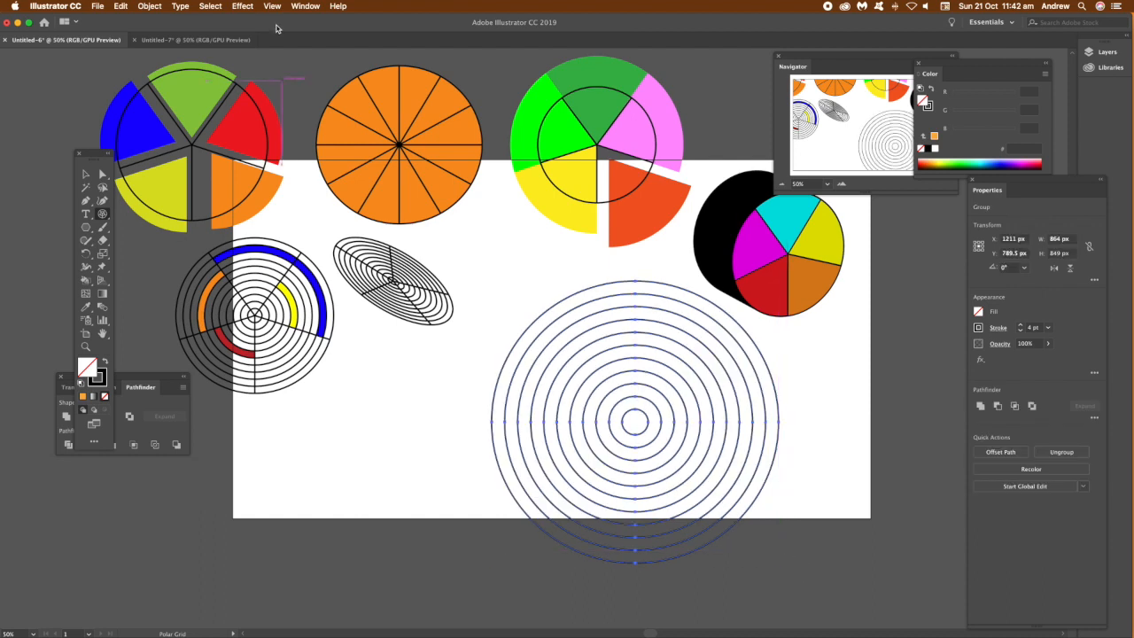
Step: Set the concentric grid's stroke weight to 9 pt
left_click(998, 328)
left_click(964, 343)
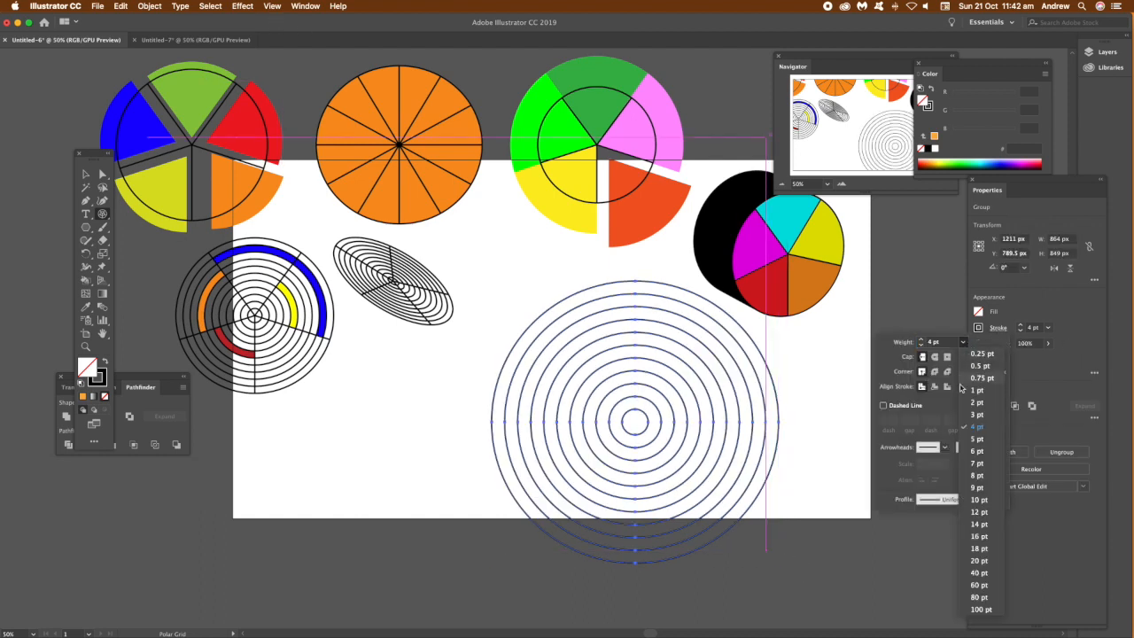
left_click(972, 487)
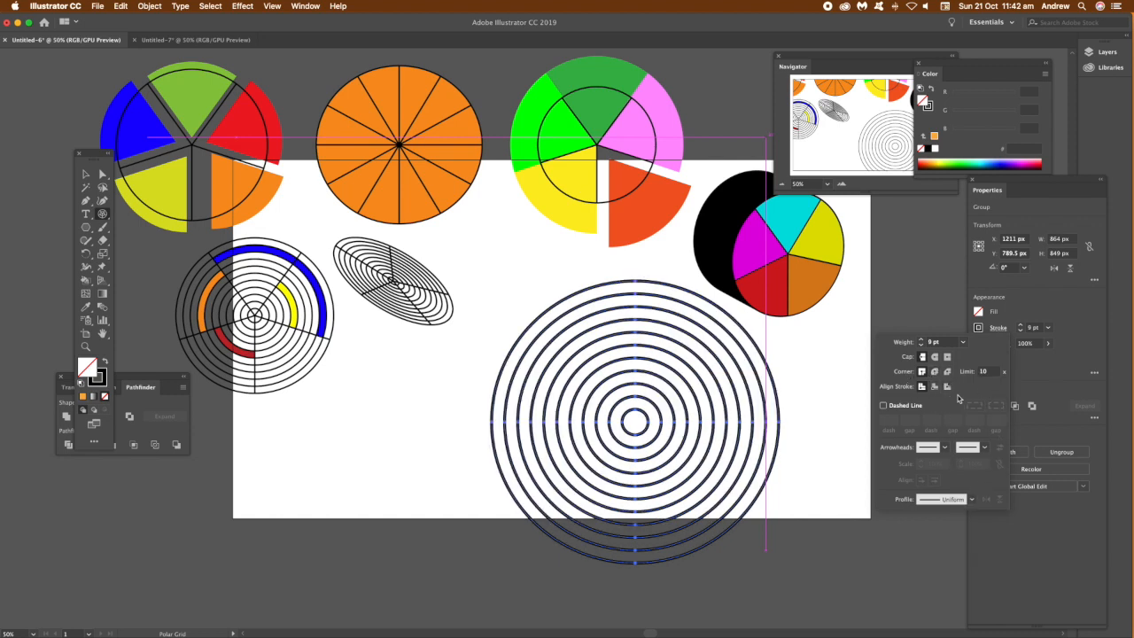
left_click(1076, 389)
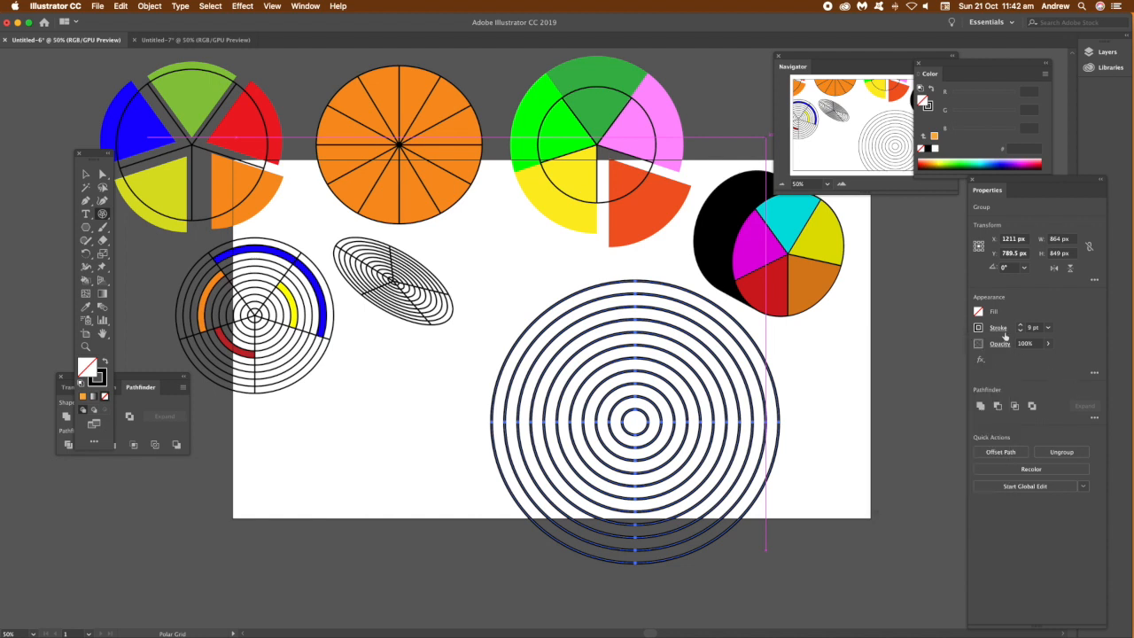
Step: Apply a tapered and then an elliptical width profile to the concentric grid's stroke
left_click(998, 328)
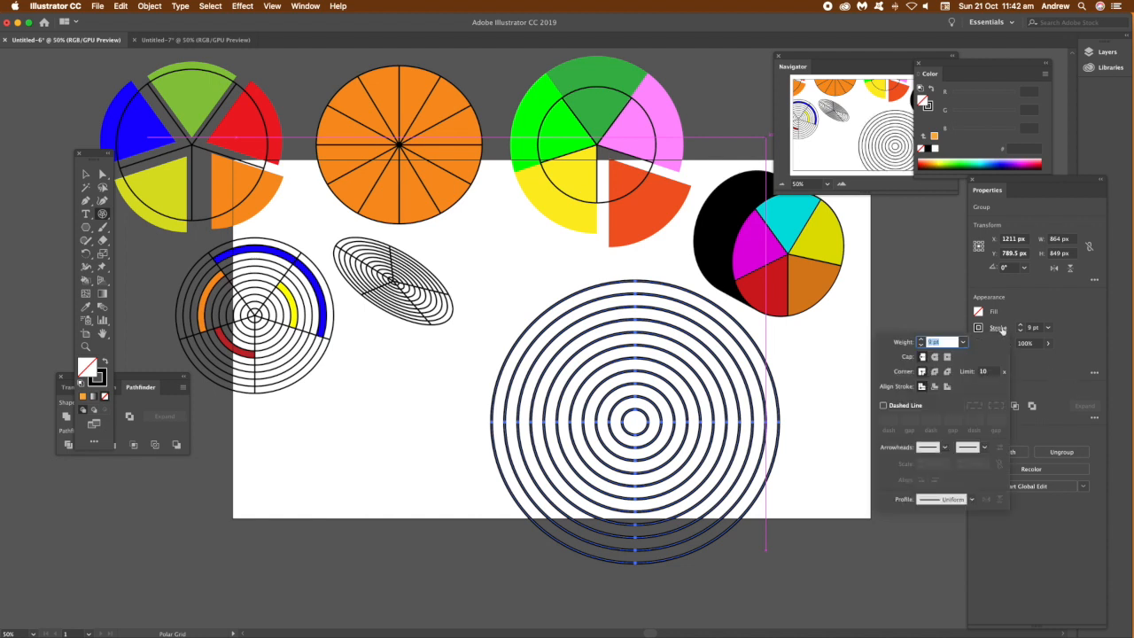
left_click(974, 501)
left_click(933, 440)
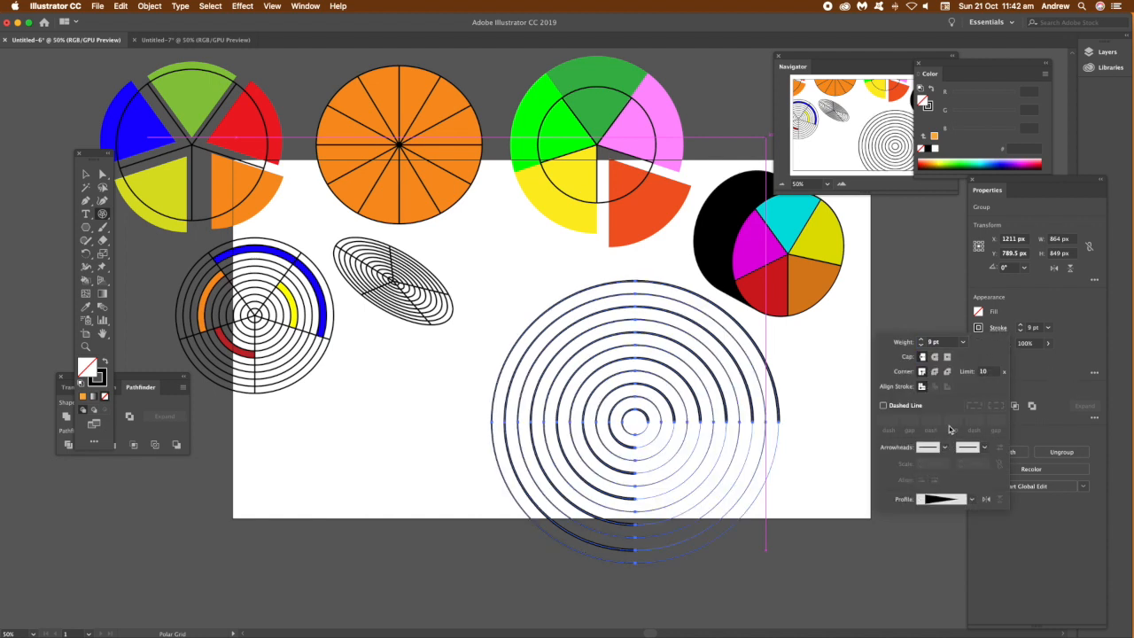
left_click(973, 502)
left_click(940, 408)
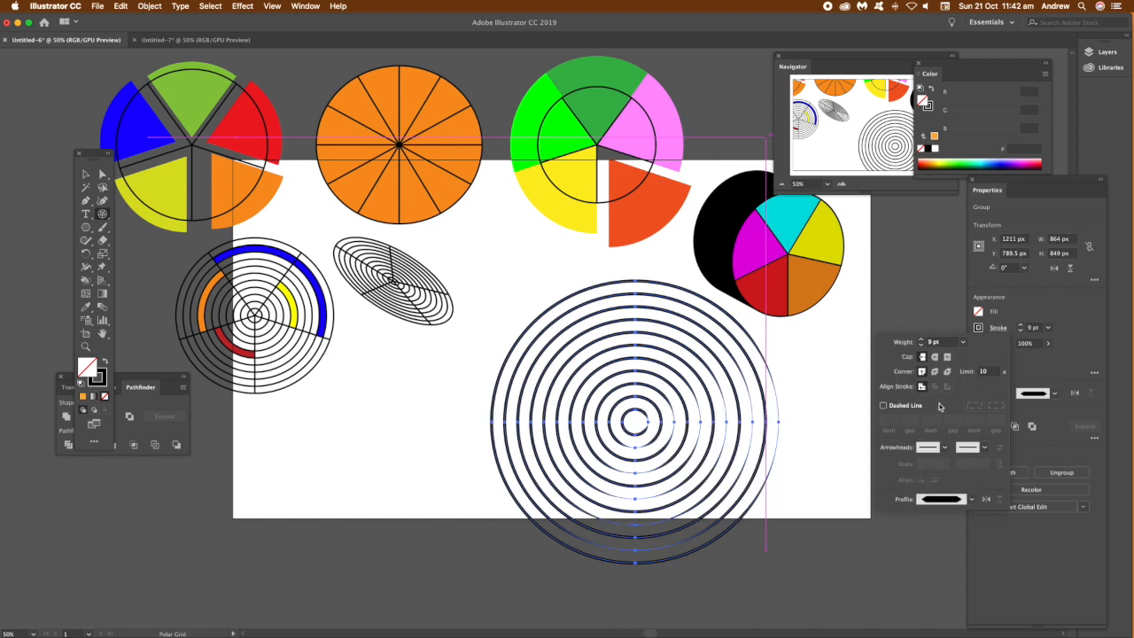
left_click(971, 501)
left_click(931, 388)
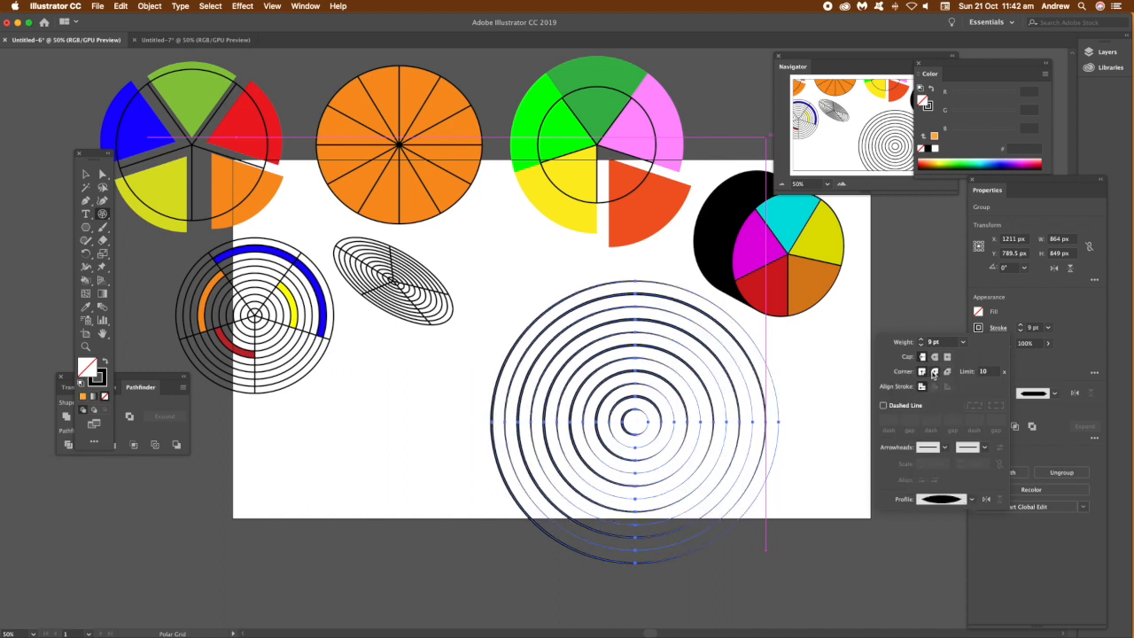
Step: Scale the profiled grid down and duplicate it into several overlapping copies beside the ring grids
left_click(85, 176)
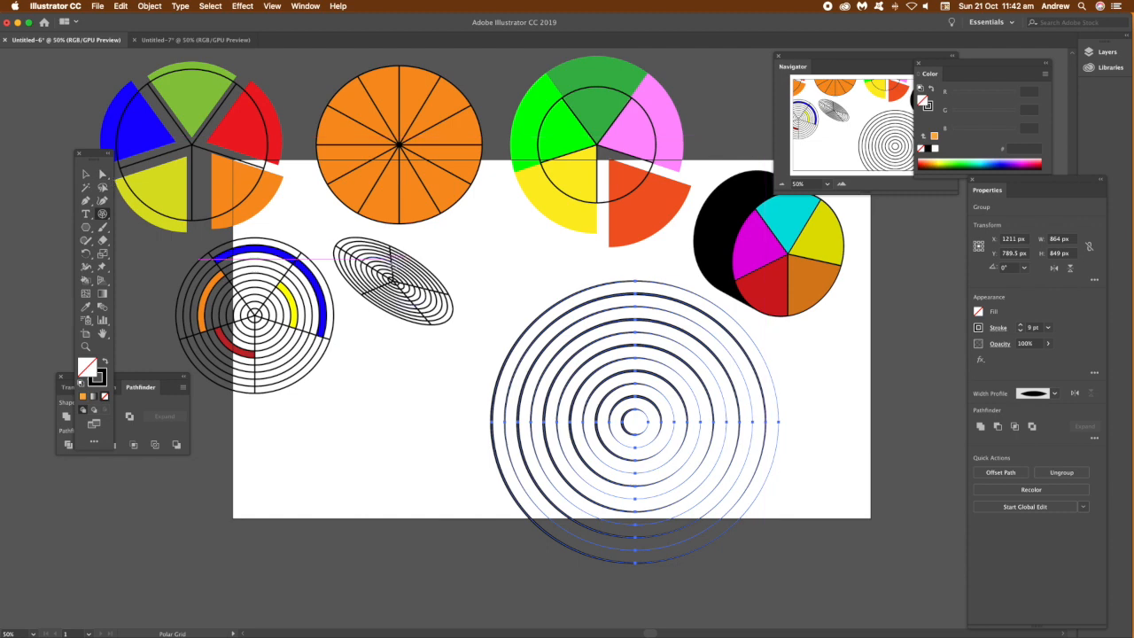
left_click(86, 175)
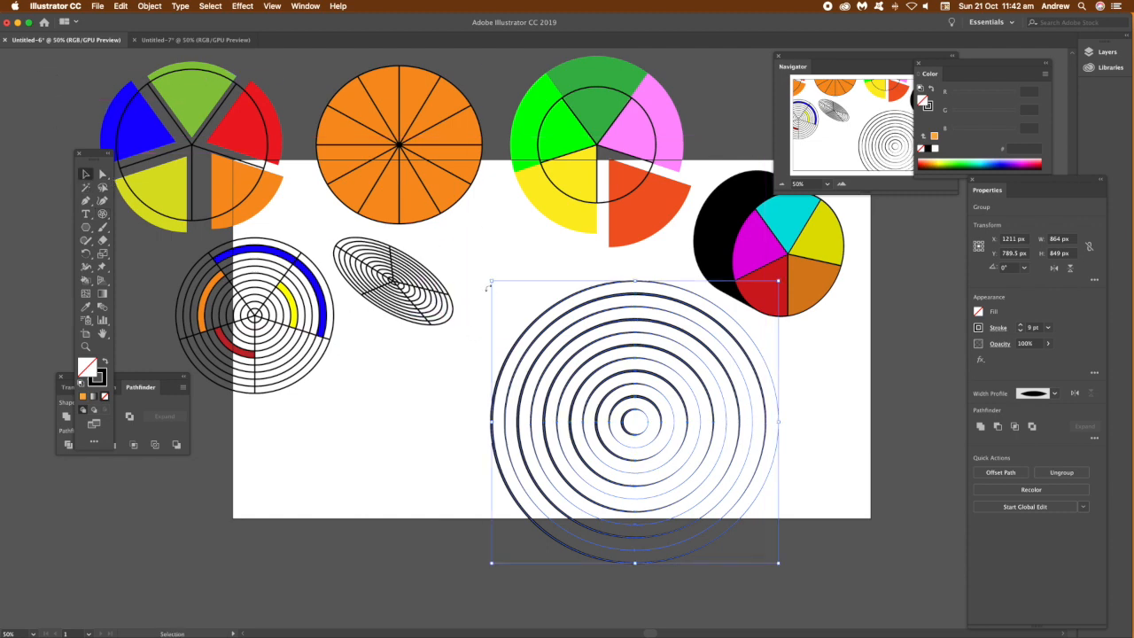
left_click_drag(491, 281, 638, 425)
left_click_drag(686, 471, 517, 297)
left_click_drag(606, 387, 621, 394)
left_click_drag(550, 321, 725, 436)
left_click(860, 418)
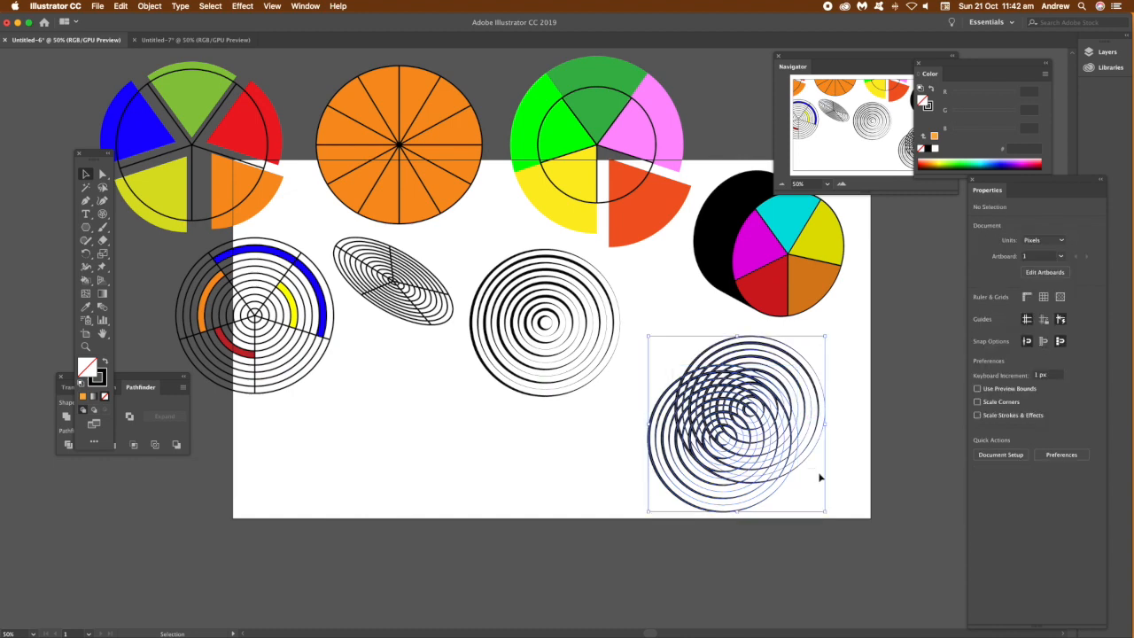
Step: Enlarge the group of overlapping concentric grids toward the artboard's corner
left_click_drag(825, 512, 915, 601)
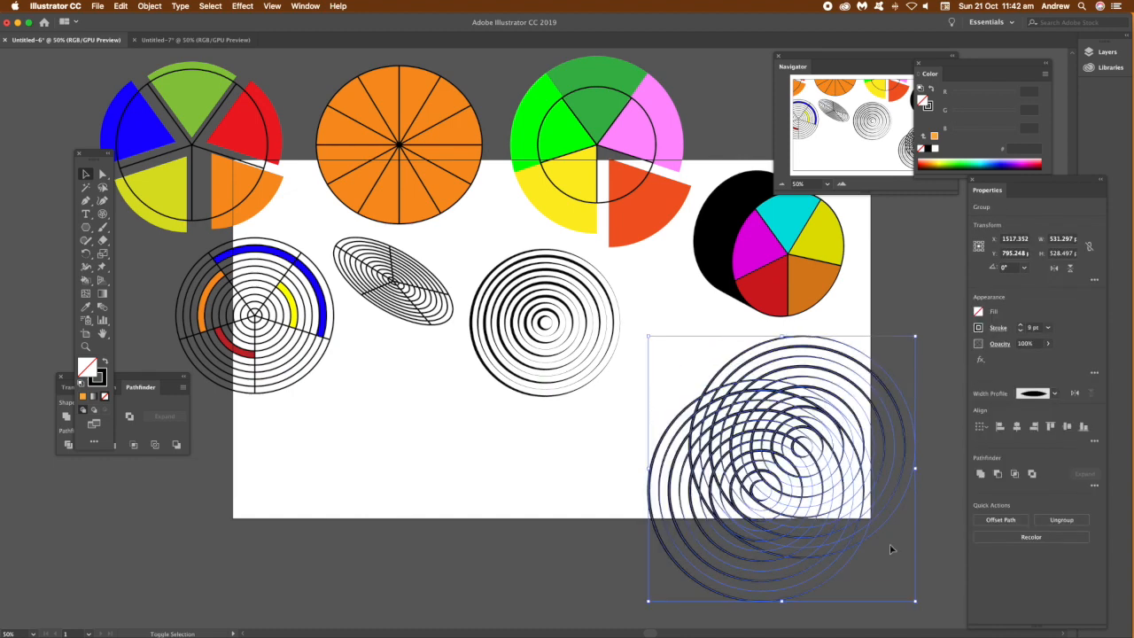
left_click(527, 458)
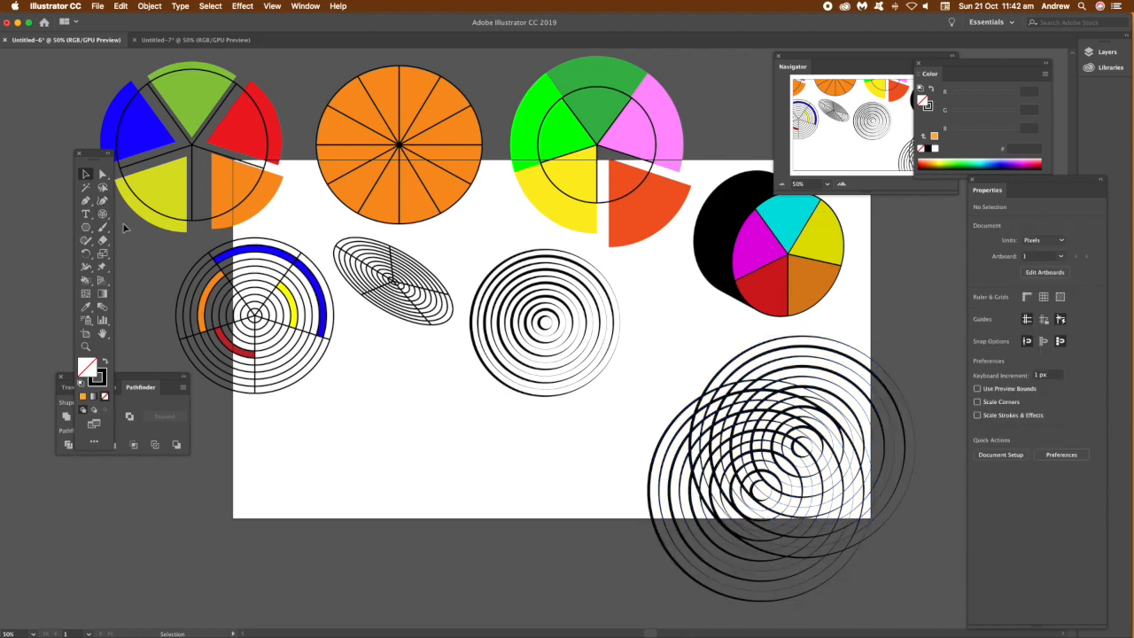
Step: Draw five overlapping thin polar grids of different sizes below the ring grid
left_click(103, 215)
left_click_drag(330, 379, 518, 561)
left_click_drag(257, 416, 394, 551)
left_click_drag(345, 363, 473, 485)
left_click_drag(431, 450, 583, 612)
left_click_drag(450, 394, 531, 478)
Step: Select the five thin grids, scale them down and move the cluster to the artboard's lower-left corner
left_click(85, 174)
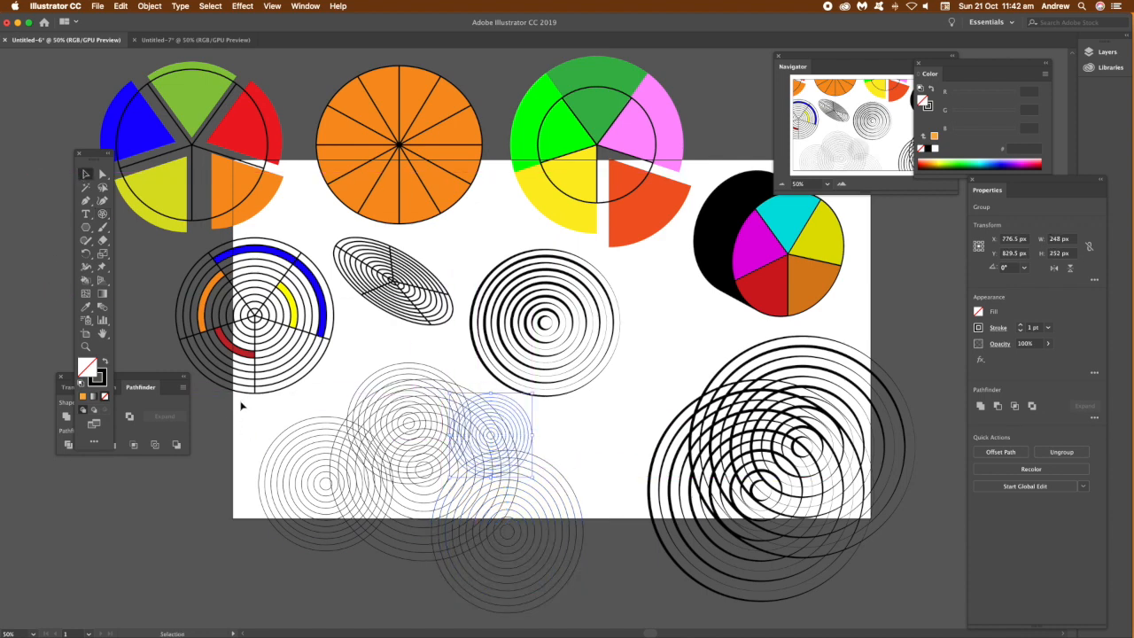
left_click_drag(481, 560, 507, 570)
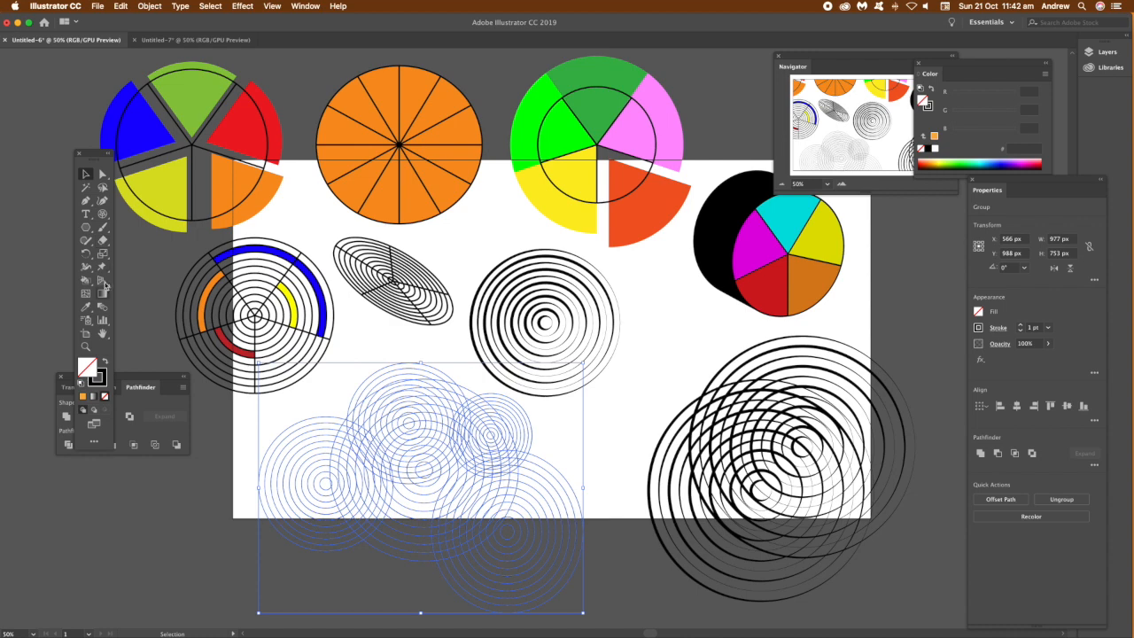
left_click(87, 229)
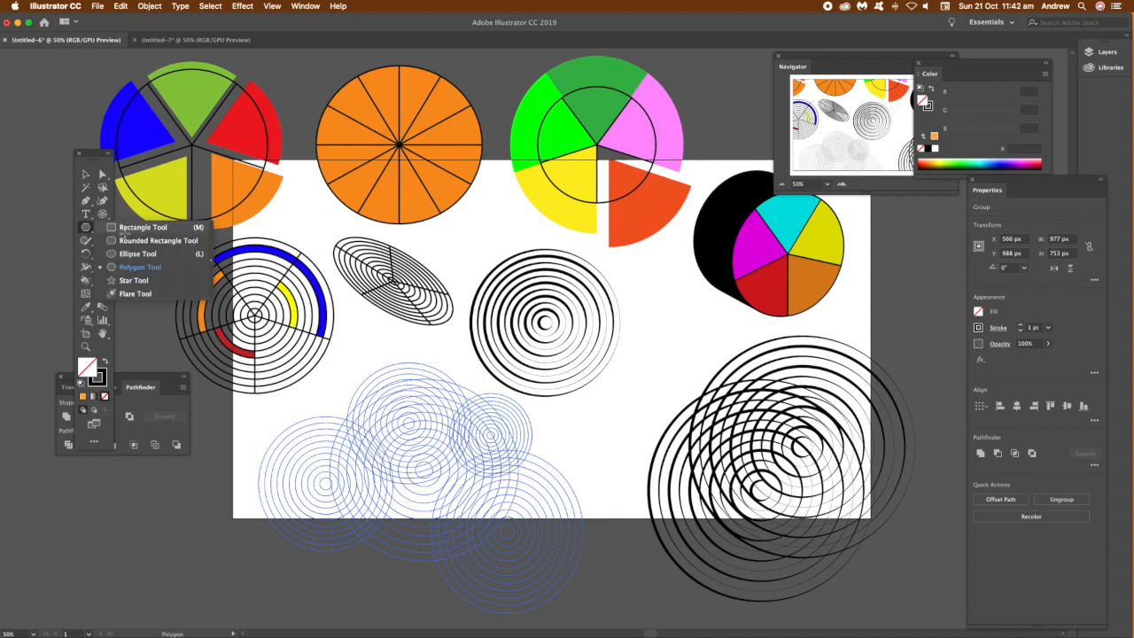
left_click(124, 228)
left_click(87, 177)
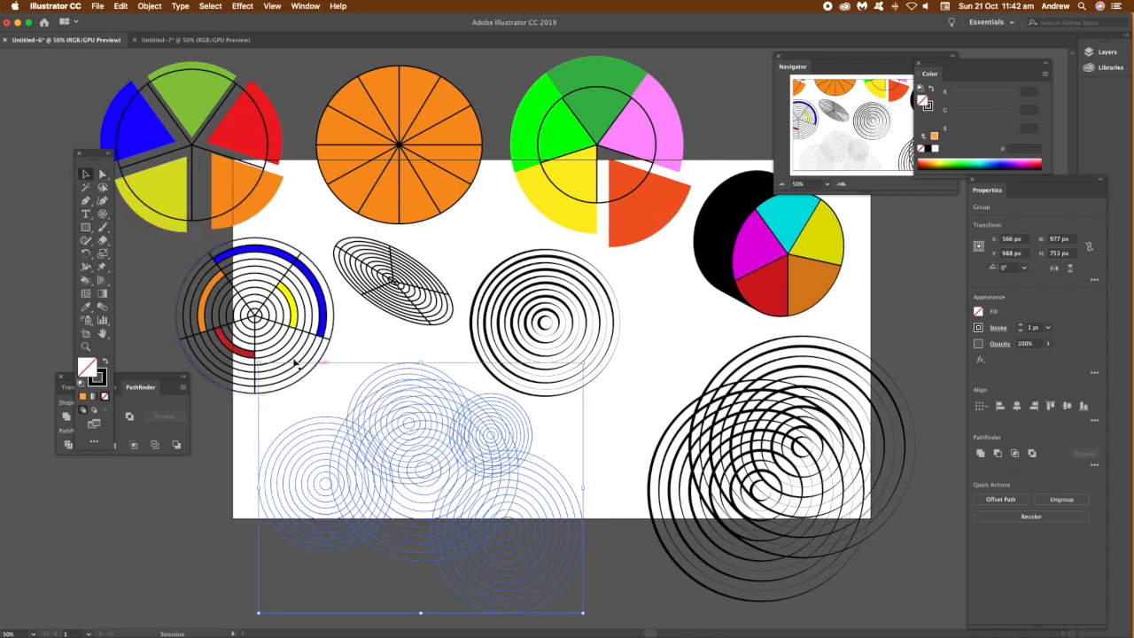
left_click_drag(258, 366, 373, 470)
left_click_drag(503, 538, 303, 473)
left_click(447, 418)
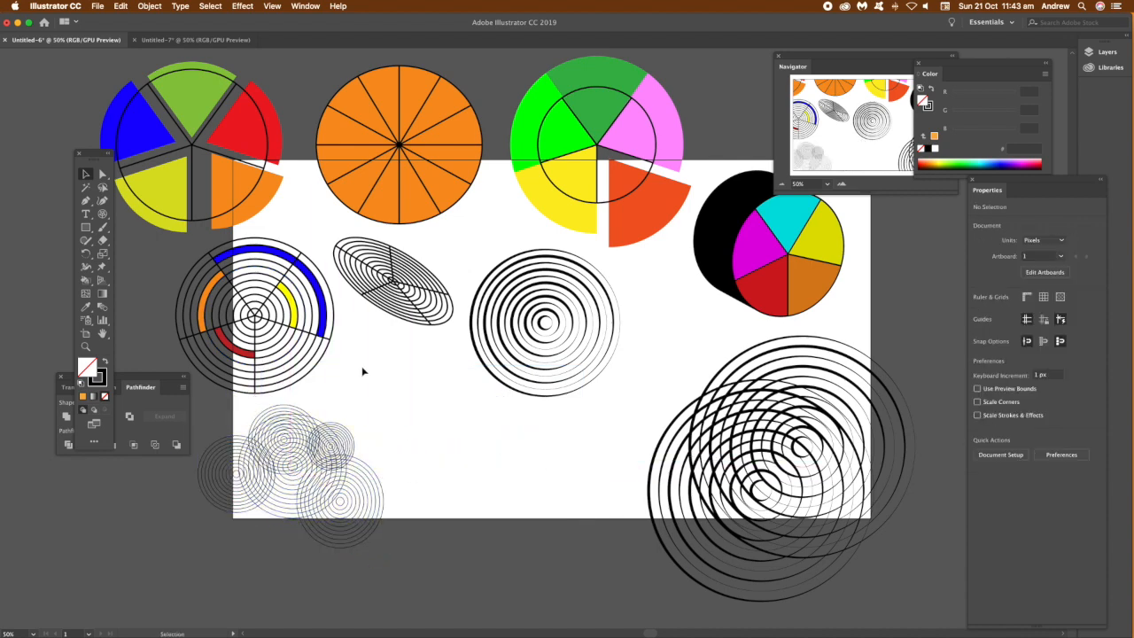
Step: Set the concentric dividers' skew to 77% and draw a polar grid about 470 by 424 px
left_click(102, 215)
left_click(631, 376)
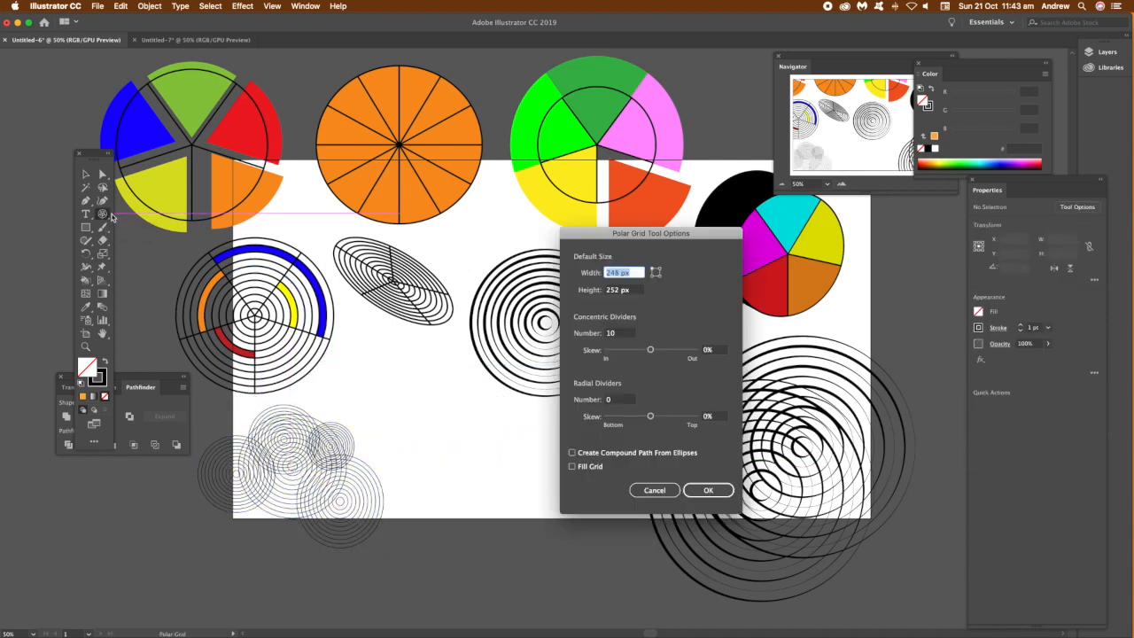
left_click_drag(651, 352, 654, 355)
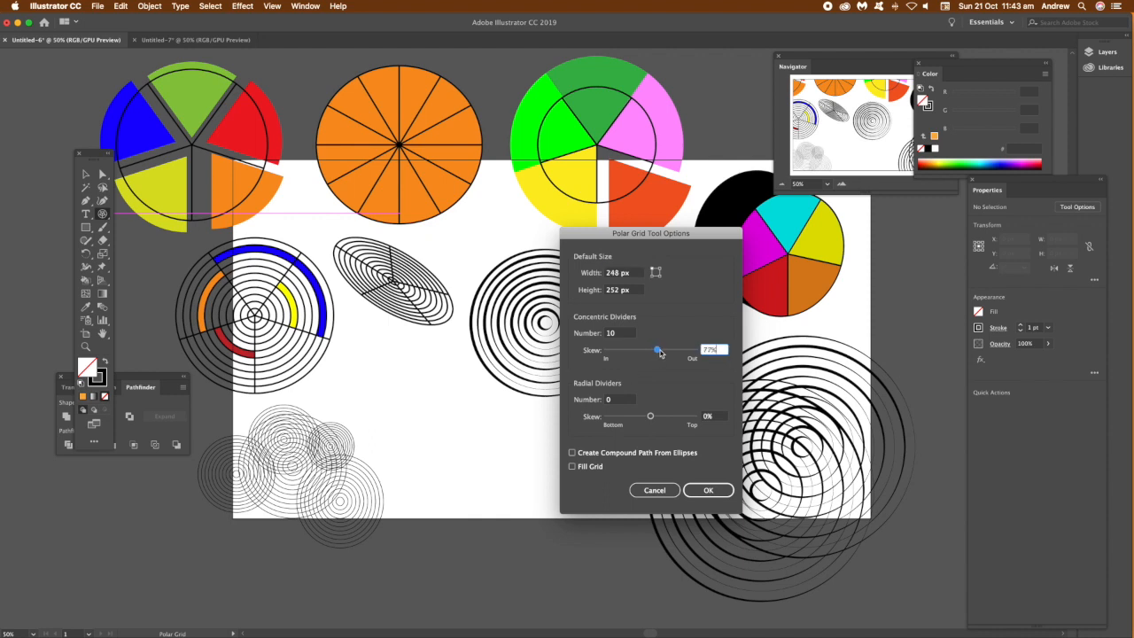
left_click(722, 495)
left_click(723, 490)
left_click_drag(427, 417, 582, 557)
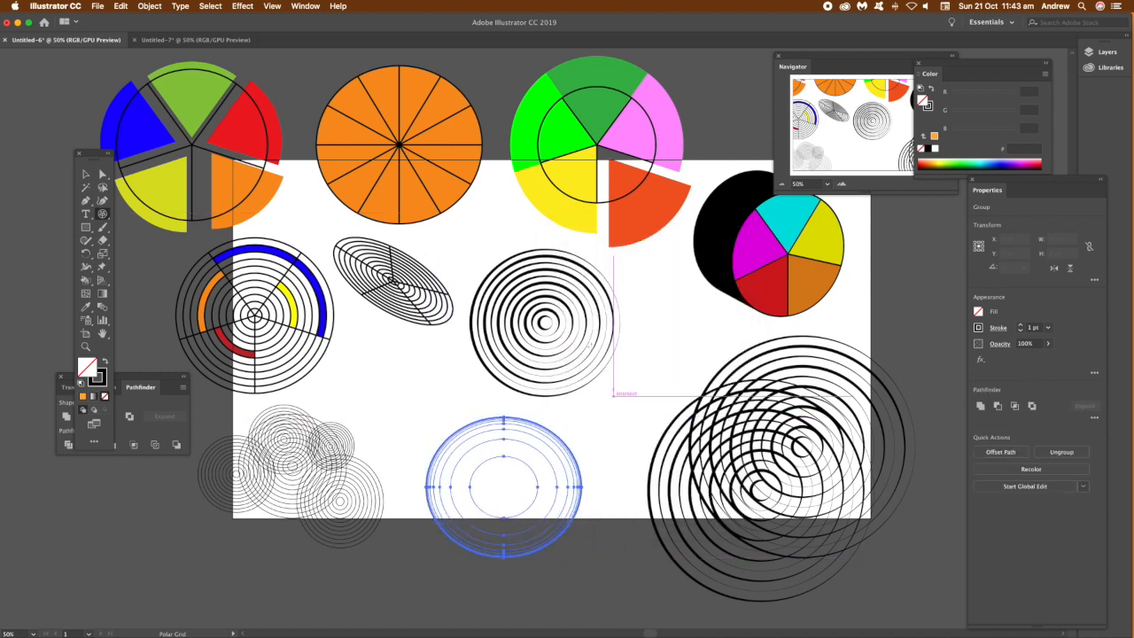
Step: Set the concentric skew to 117% and draw another polar grid about 449 by 434 px overlapping it
double_click(102, 214)
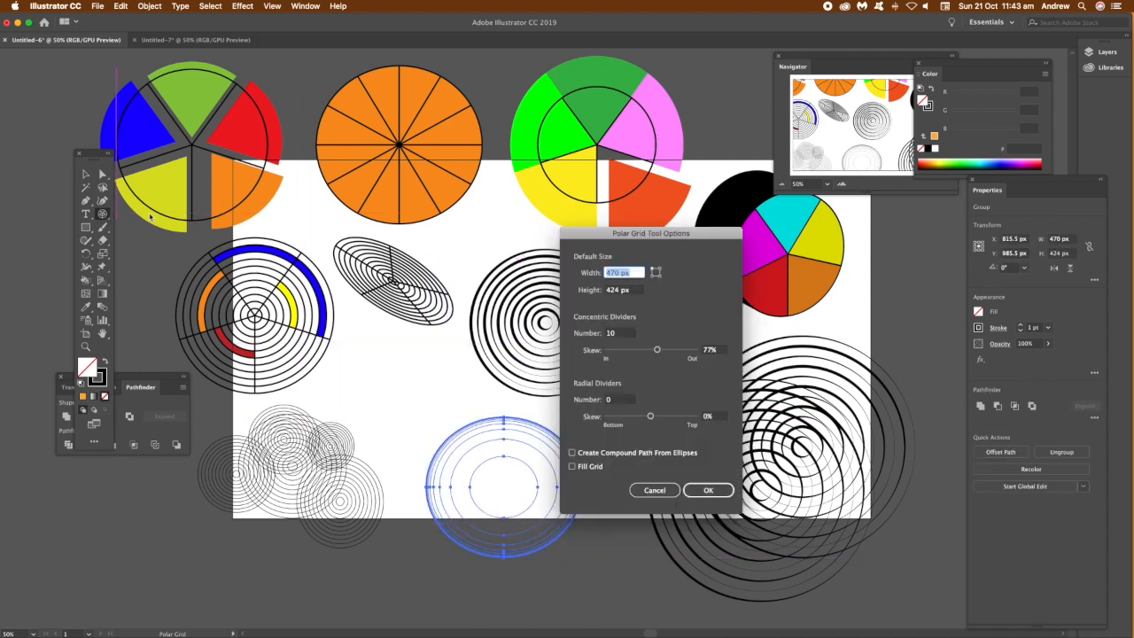
left_click_drag(657, 351, 663, 353)
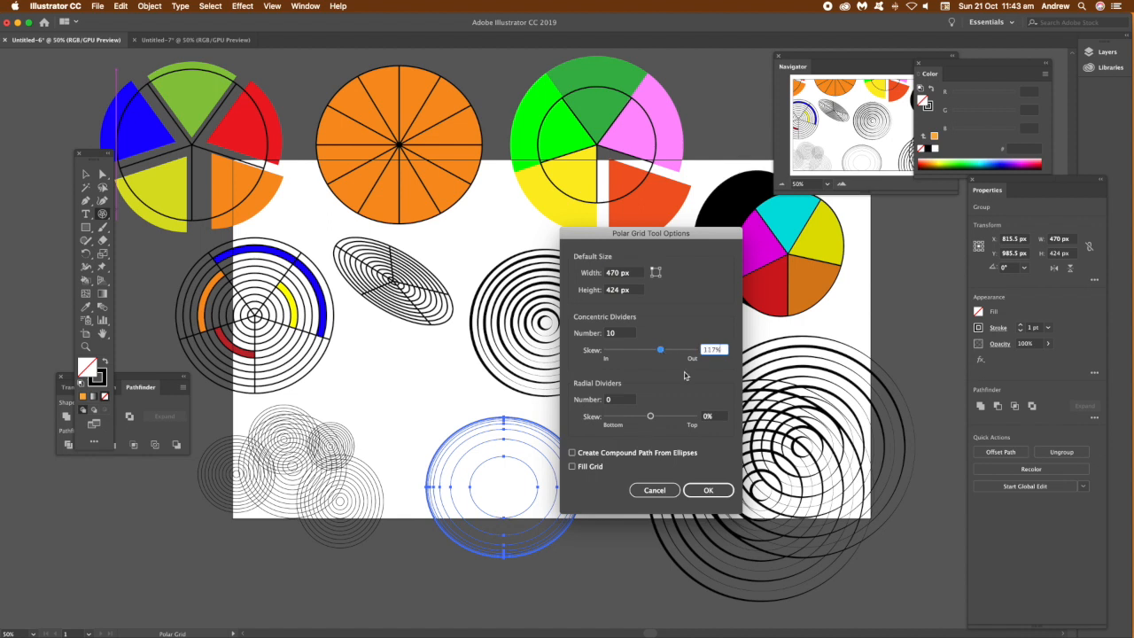
left_click(708, 490)
left_click_drag(362, 344, 510, 487)
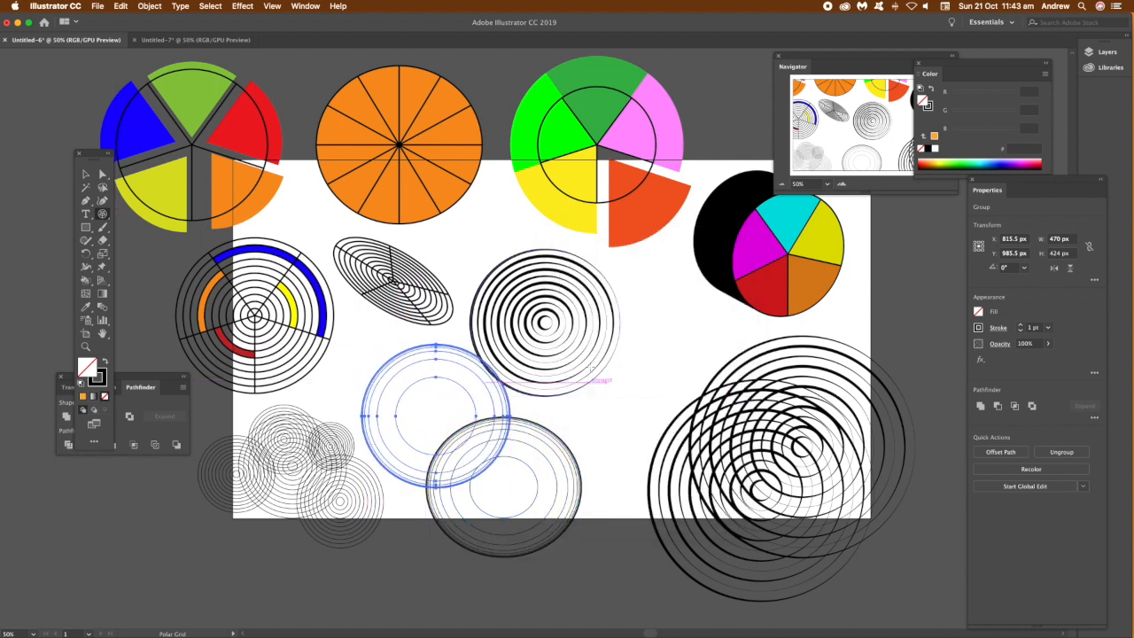
Step: Set the concentric skew to -11% and draw a polar grid about 422 by 394 px beside the bold rings
double_click(102, 214)
left_click_drag(653, 353, 650, 351)
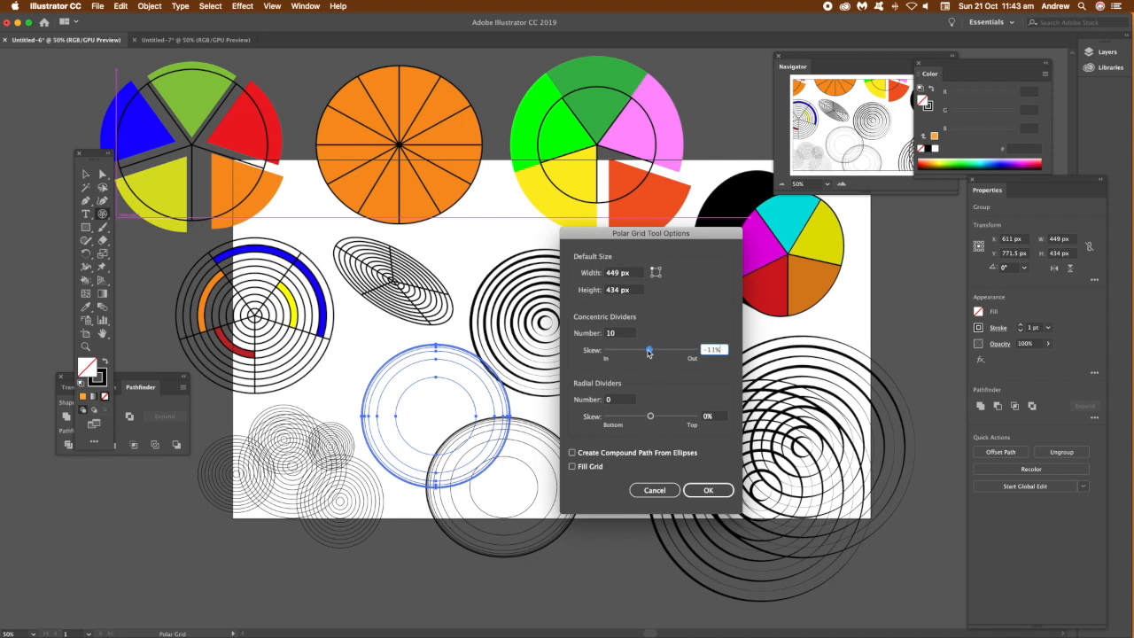
left_click(708, 490)
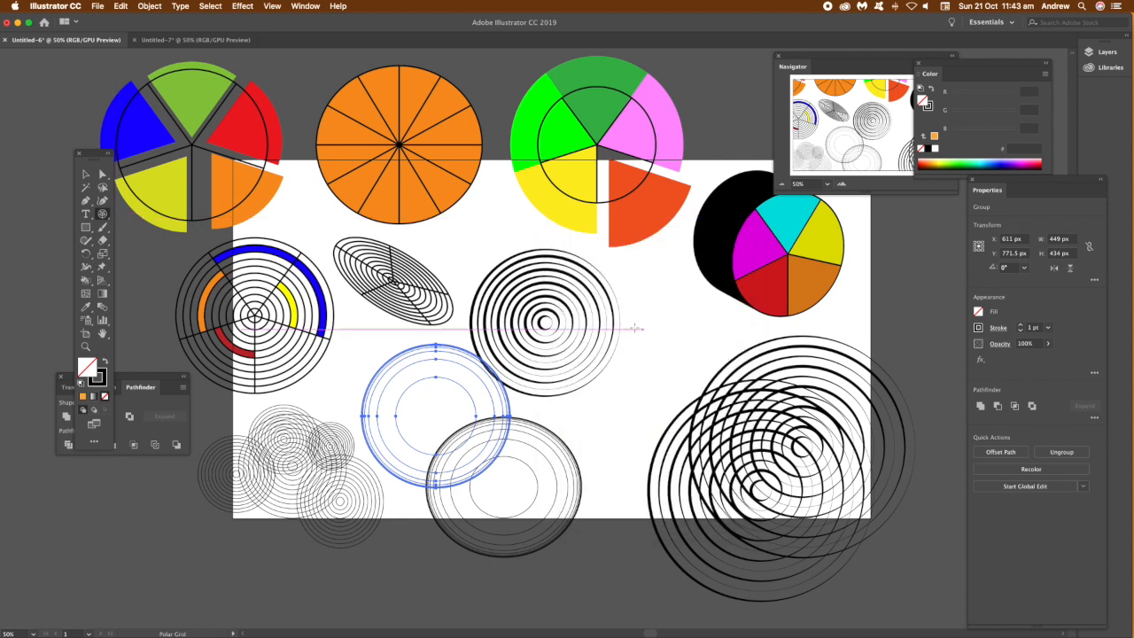
left_click_drag(614, 275, 753, 406)
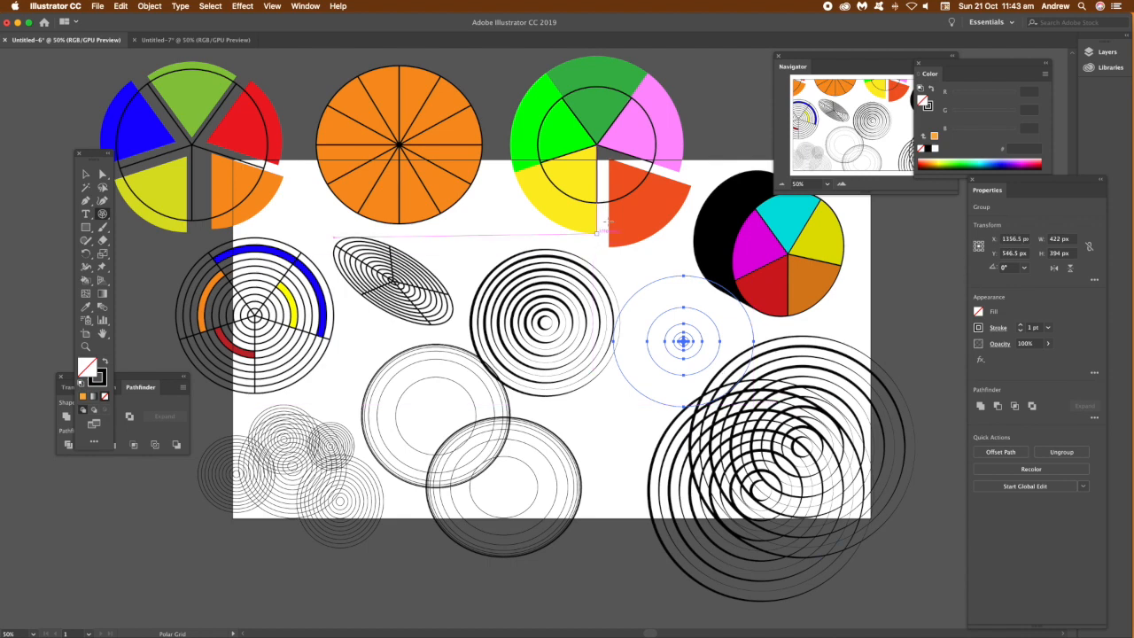
left_click(85, 174)
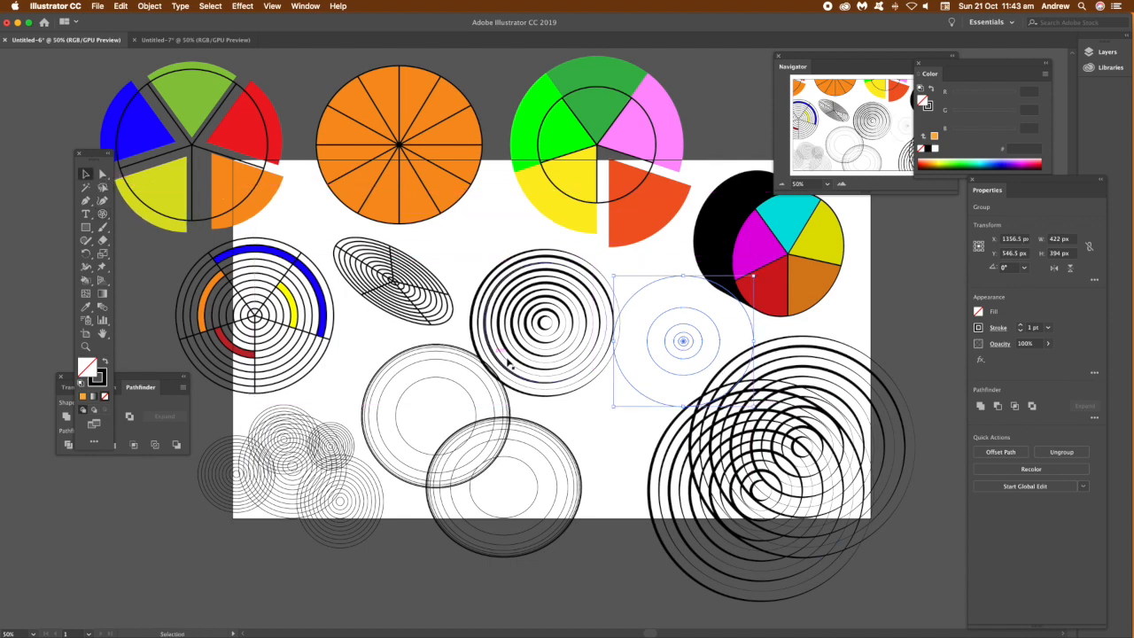
left_click(635, 290)
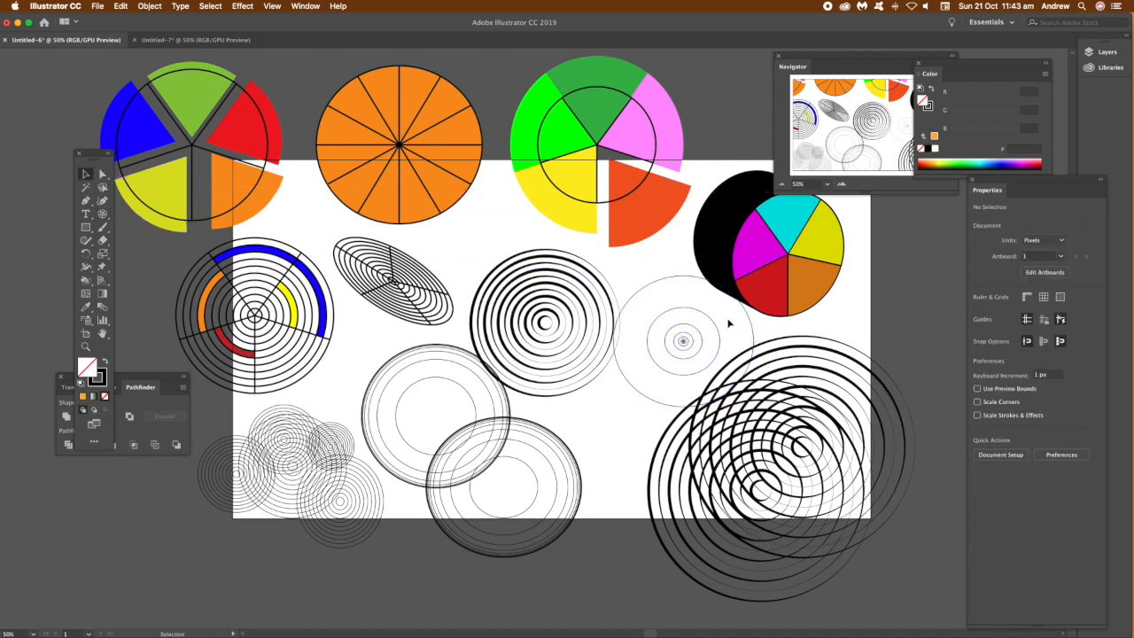